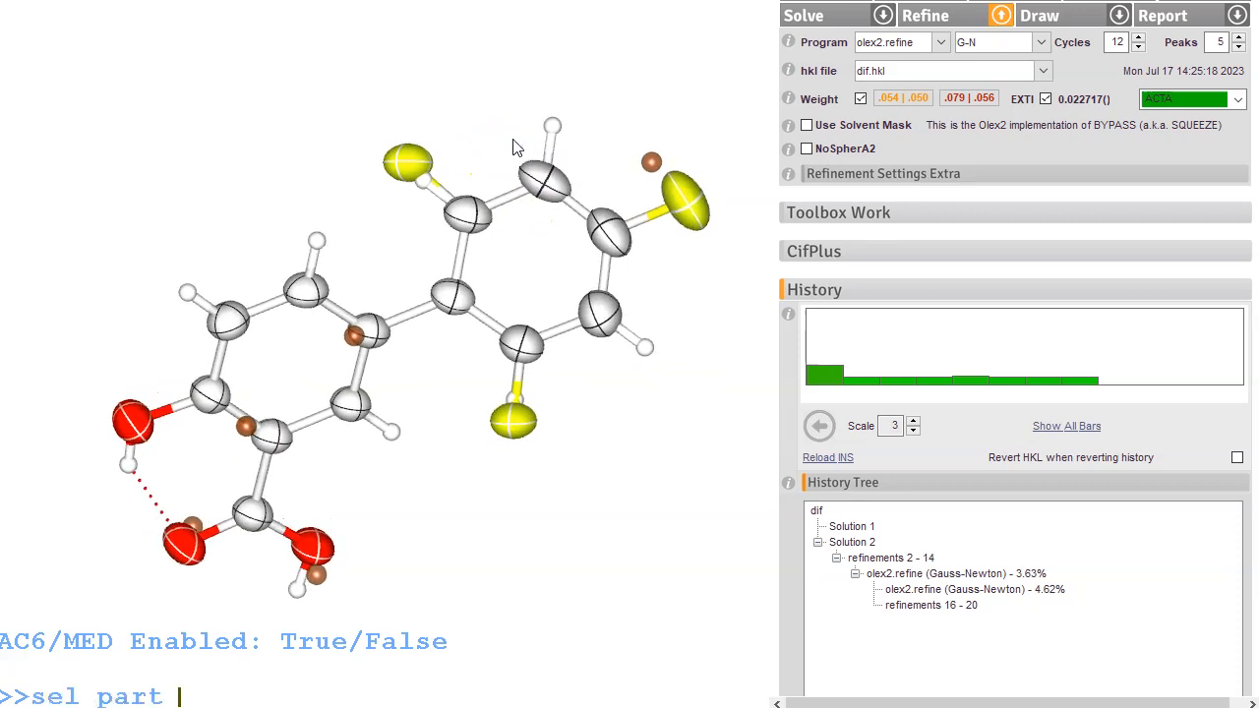
Select all atoms belonging to part 2 and delete them from the structure.
text(2)
key(Return)
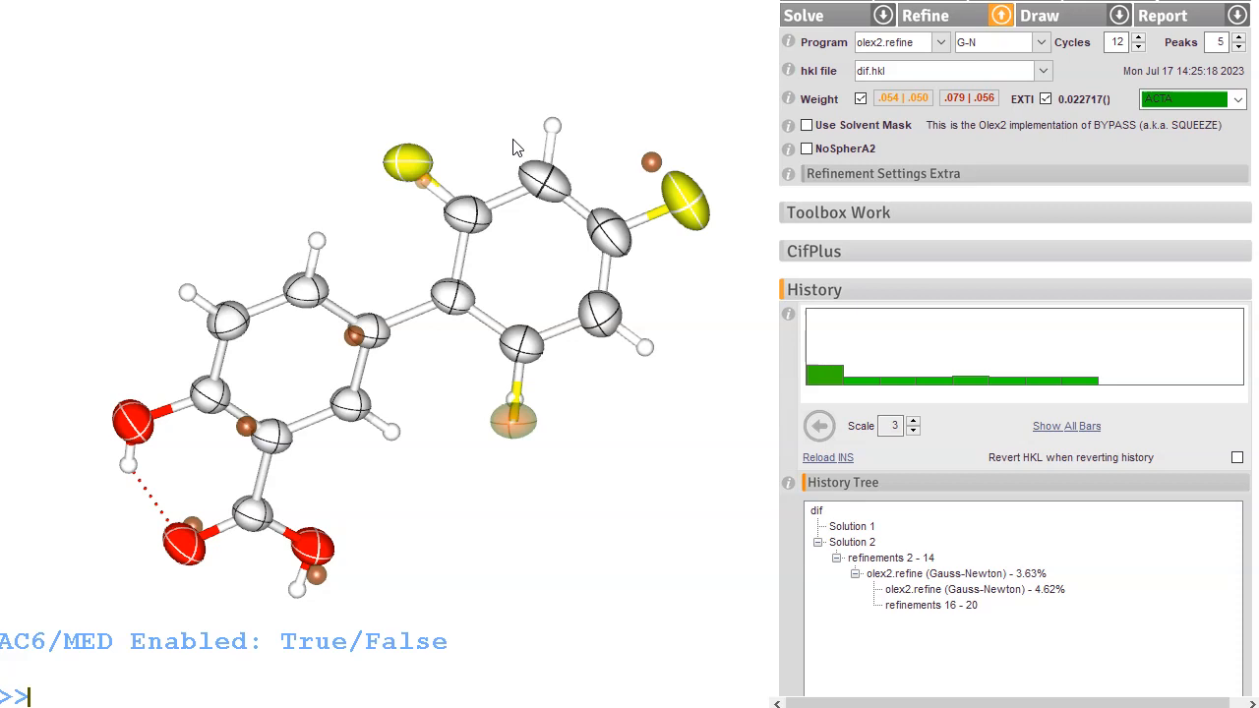
key(Delete)
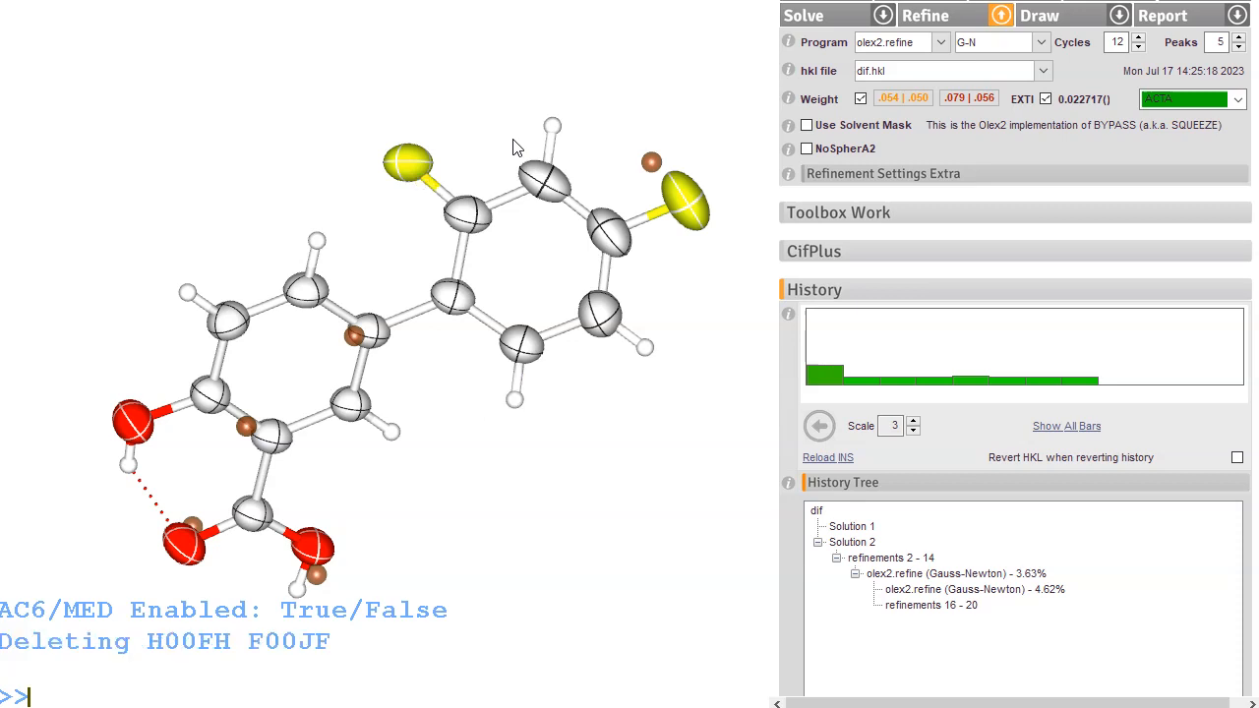
Assign all remaining atoms to part 0 with occupancy value 11, and limit the console output to 12 lines.
key(ctrl+a)
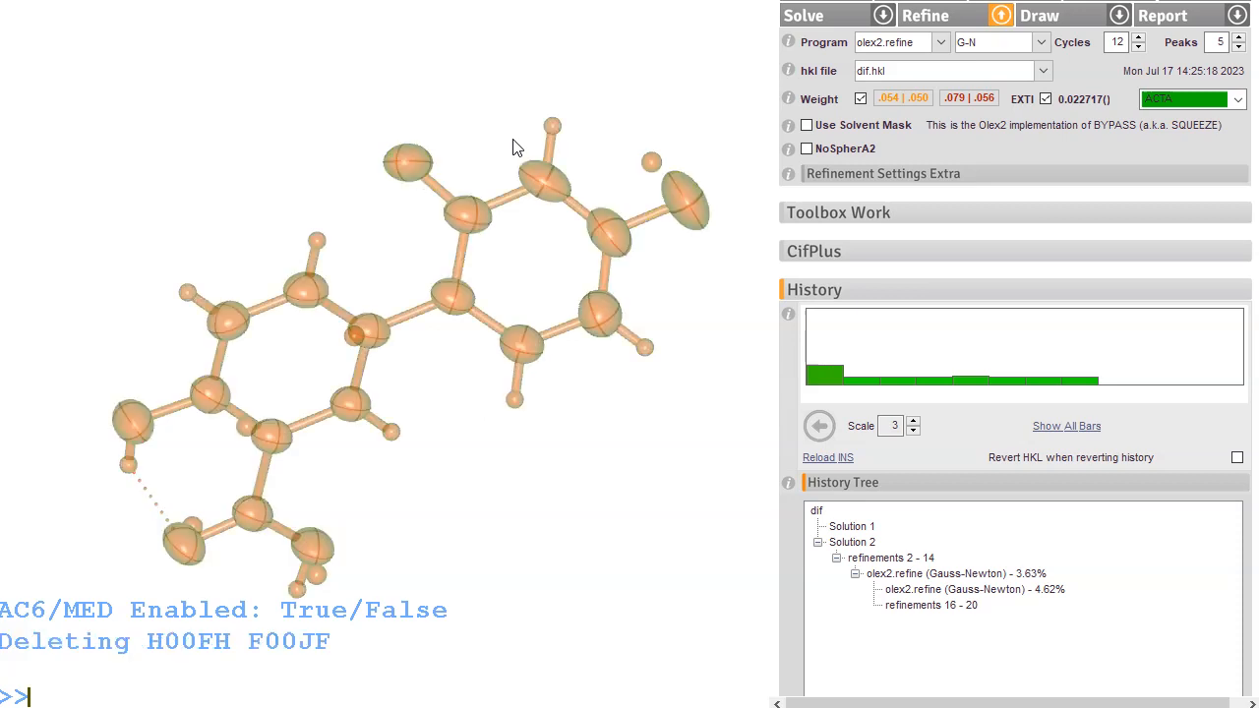
text(part 0 11)
key(Return)
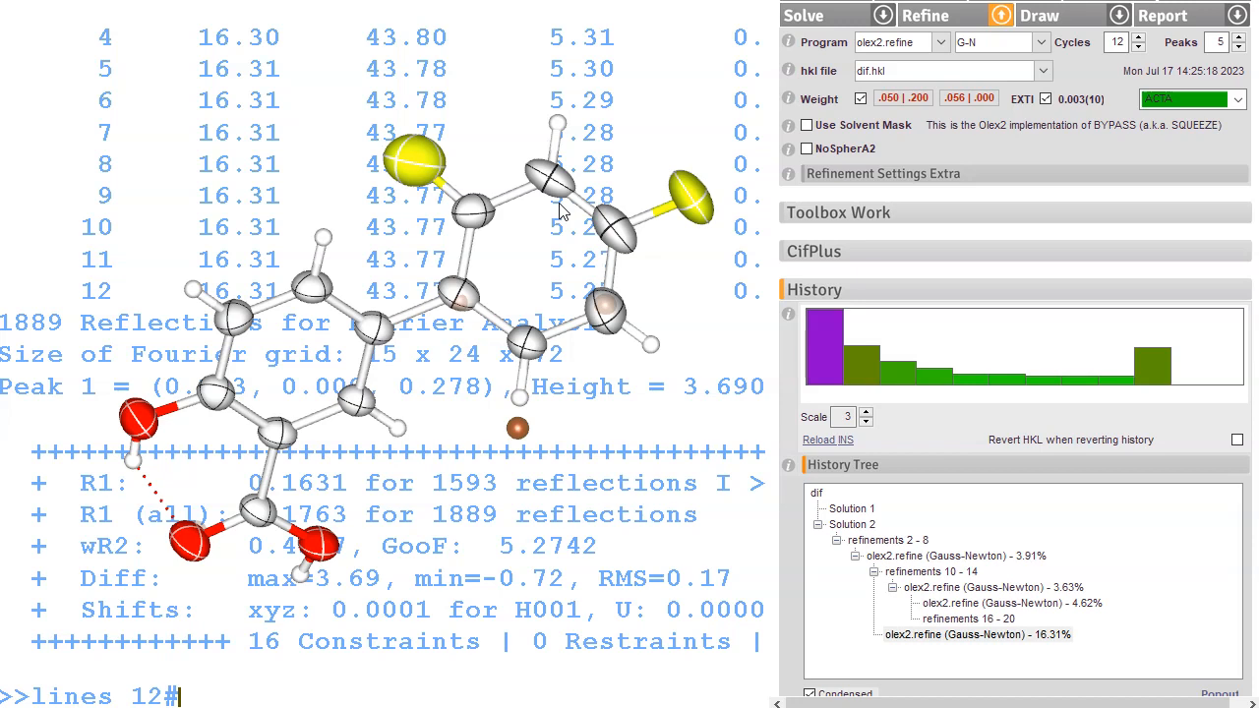
key(Return)
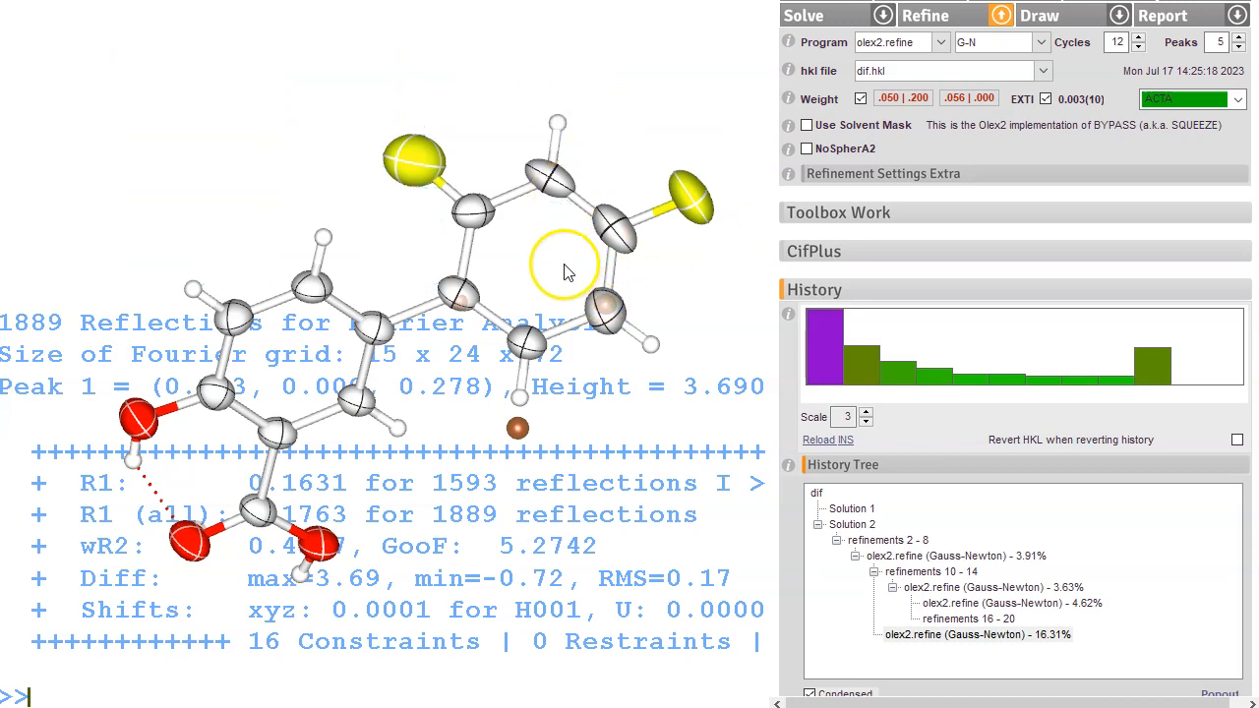
Split the entire difluorophenyl ring with the SAME restraint and move the copy so its ortho fluorine lies on the opposite side.
drag(621, 171, 364, 127)
drag(499, 197, 715, 482)
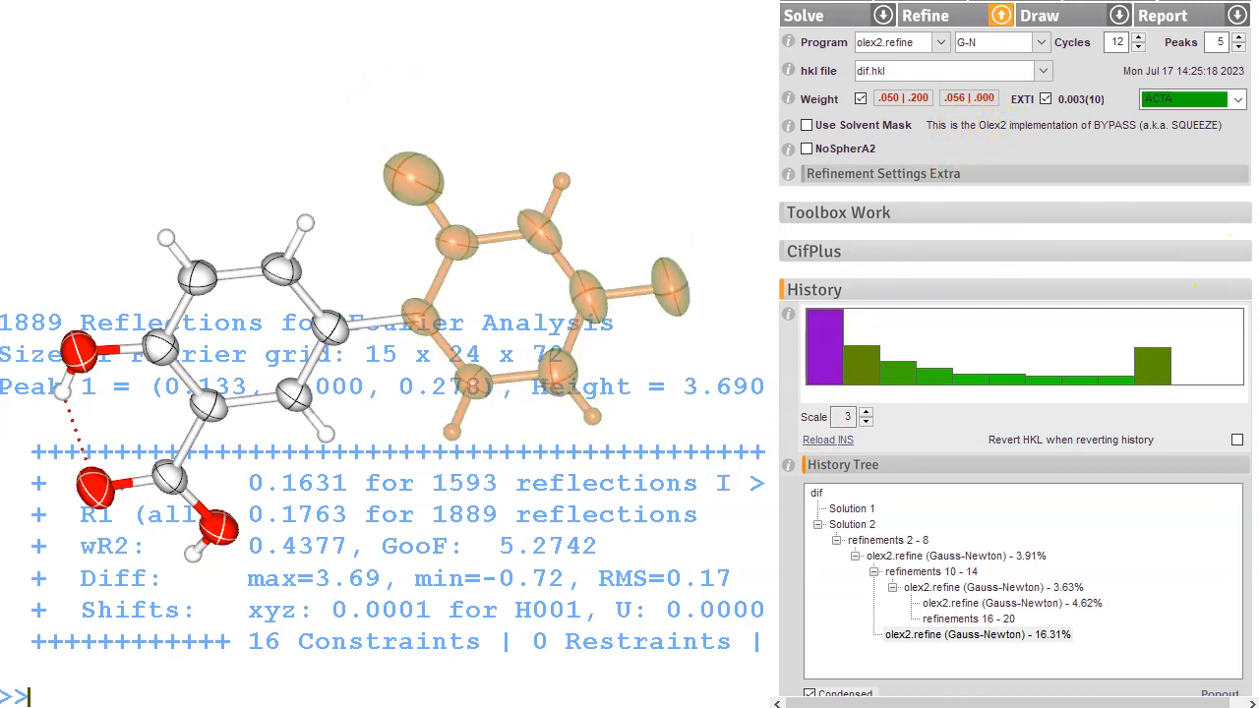
drag(1257, 236, 1257, 166)
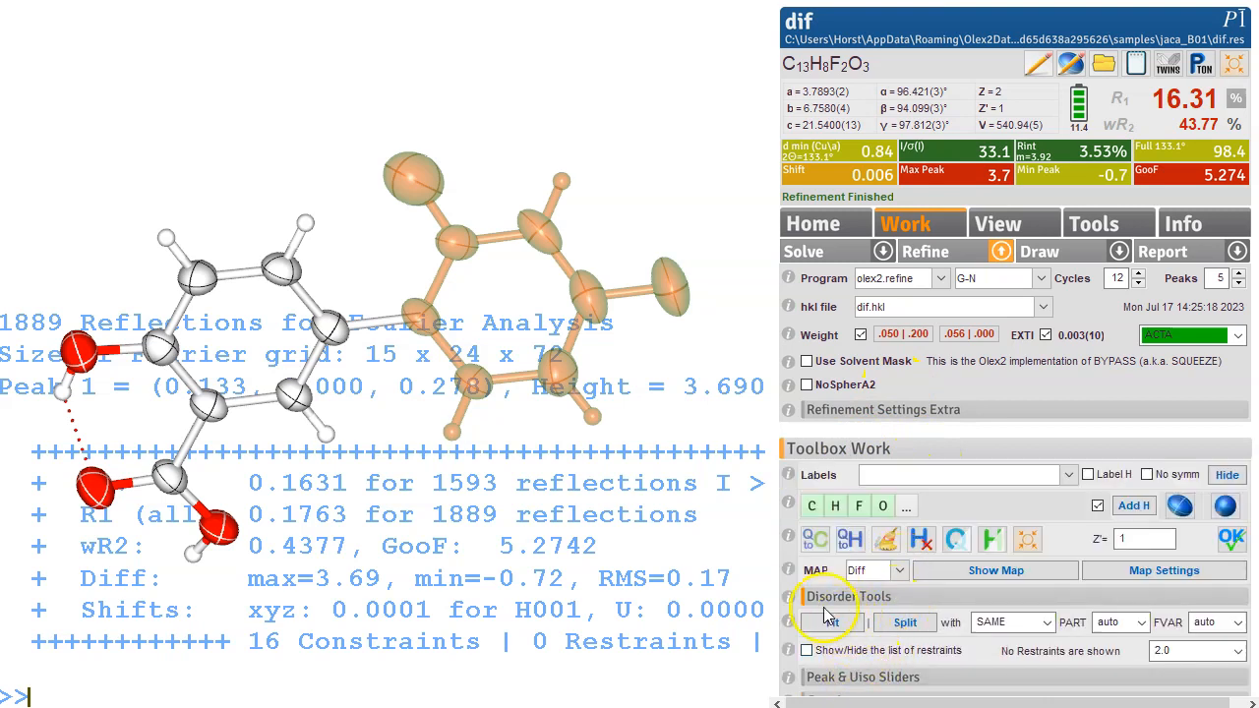
click(914, 625)
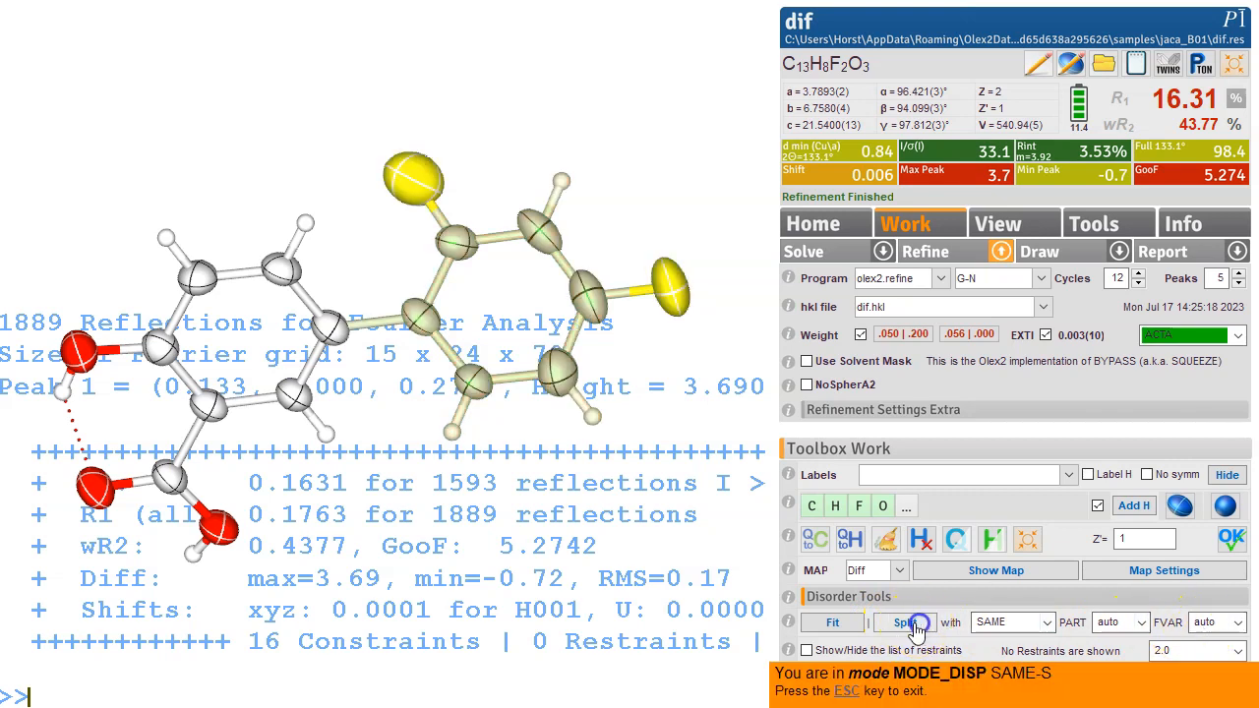
drag(414, 177, 565, 389)
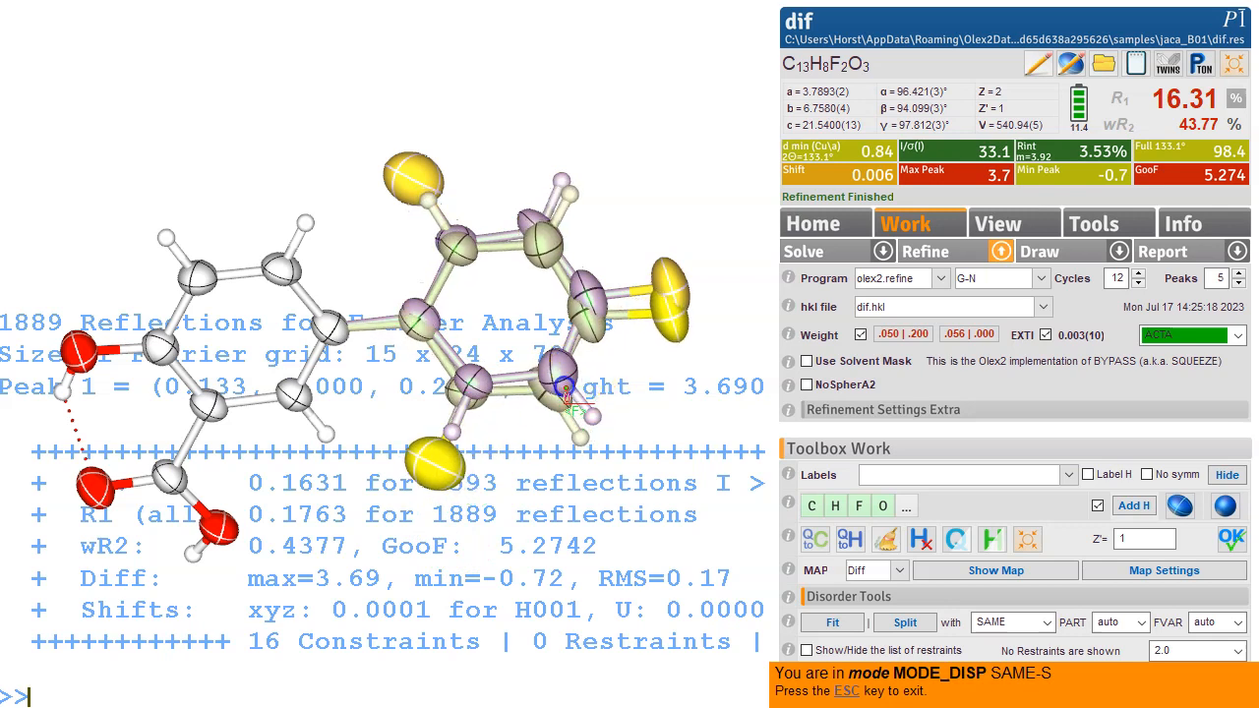
Display the difference electron density map over the split ring, then leave split mode and refine the disordered model.
key(ctrl+m)
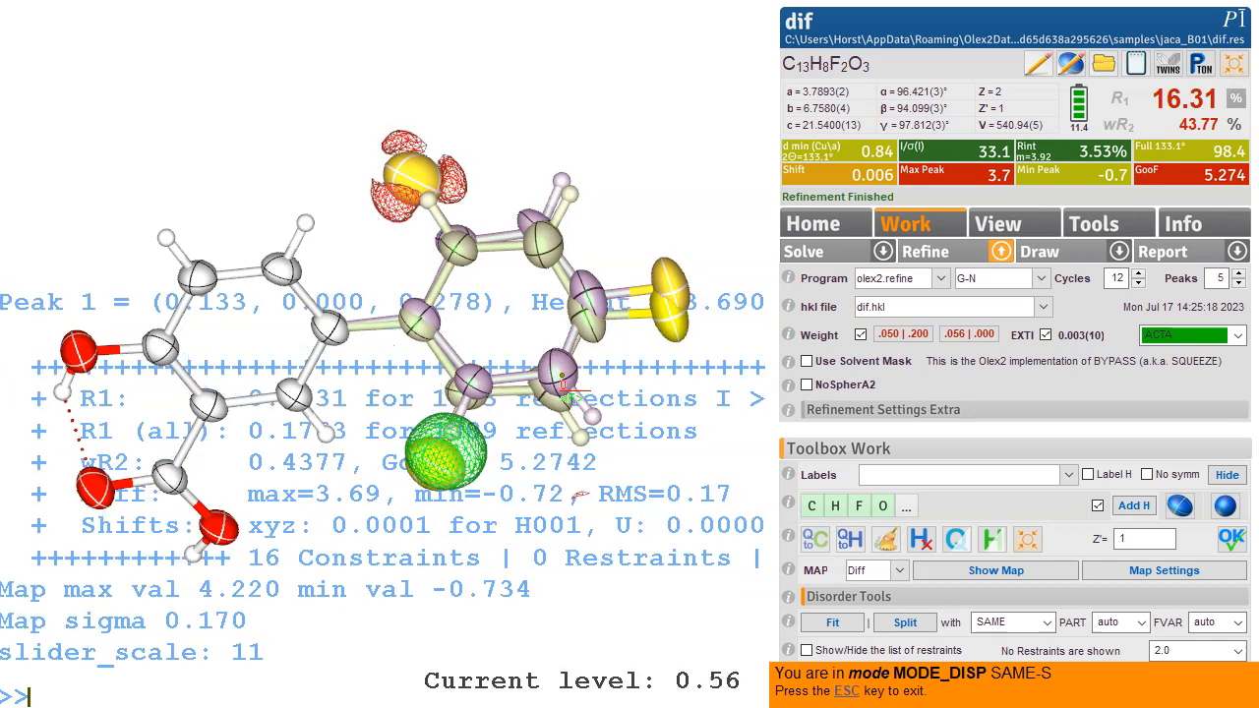
mouse_move(479, 403)
mouse_down()
mouse_move(662, 276)
mouse_move(619, 409)
mouse_move(513, 396)
mouse_move(467, 408)
mouse_move(478, 397)
mouse_up()
drag(583, 244, 626, 239)
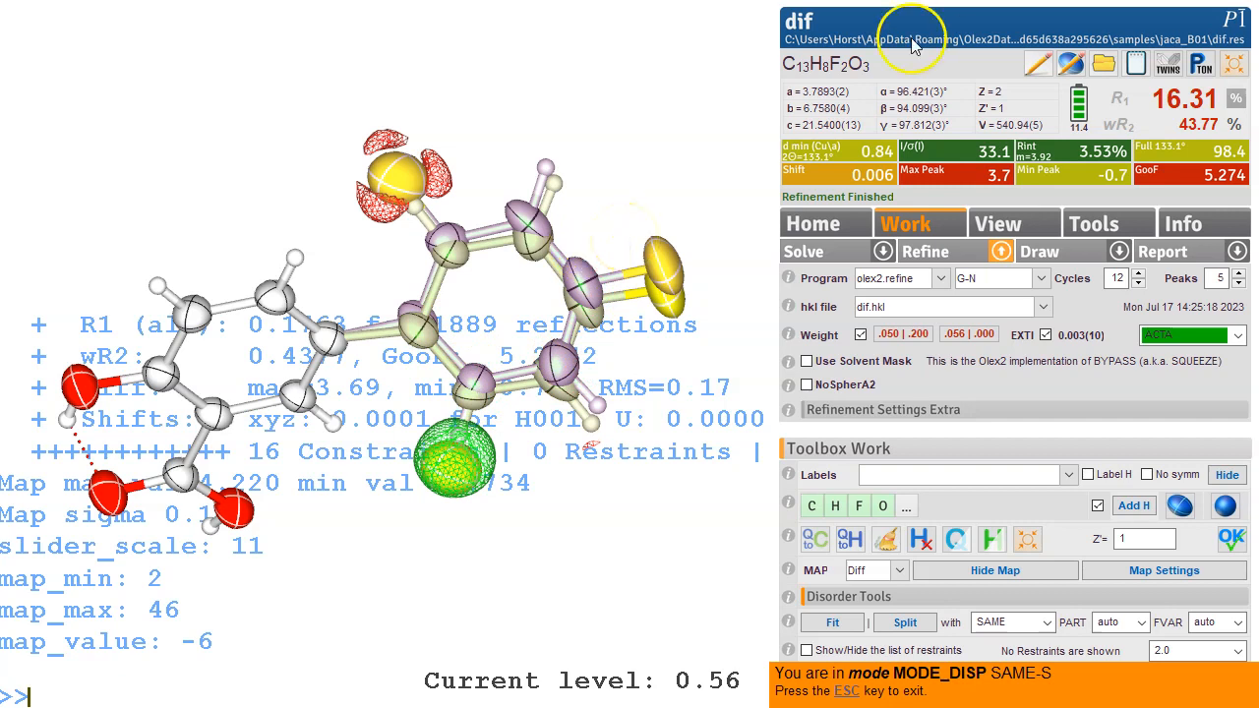
drag(699, 359, 672, 417)
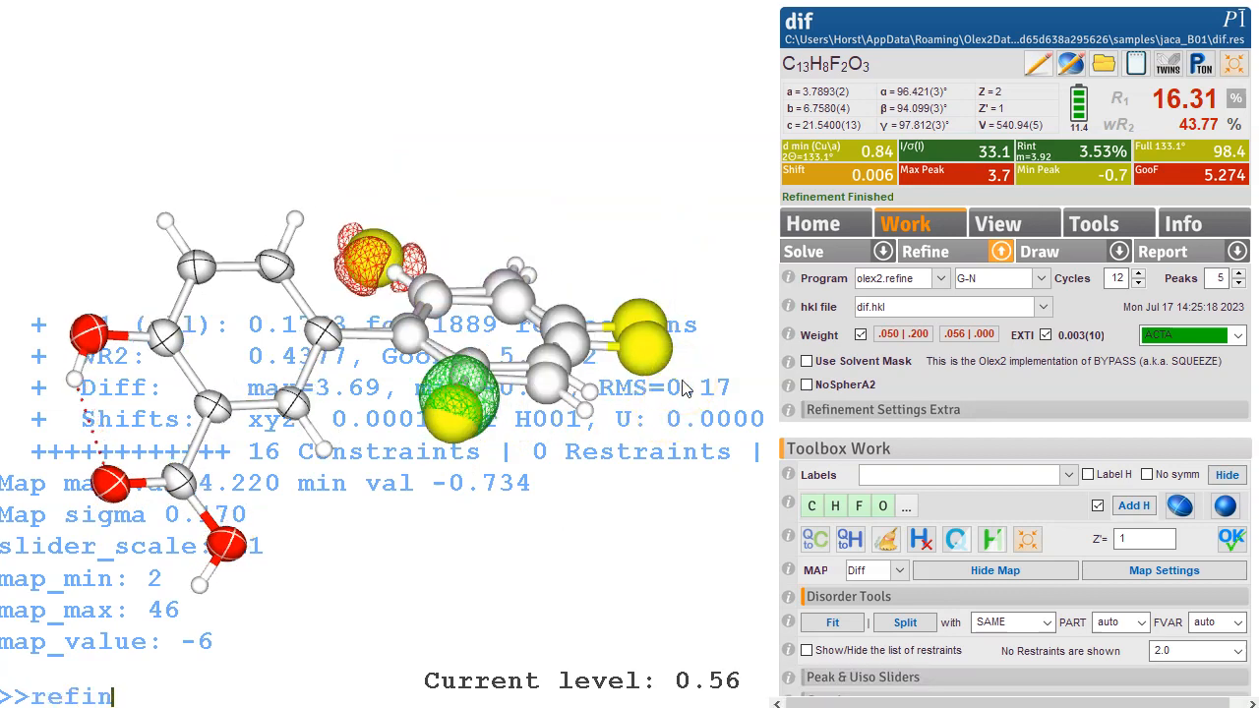
key(Return)
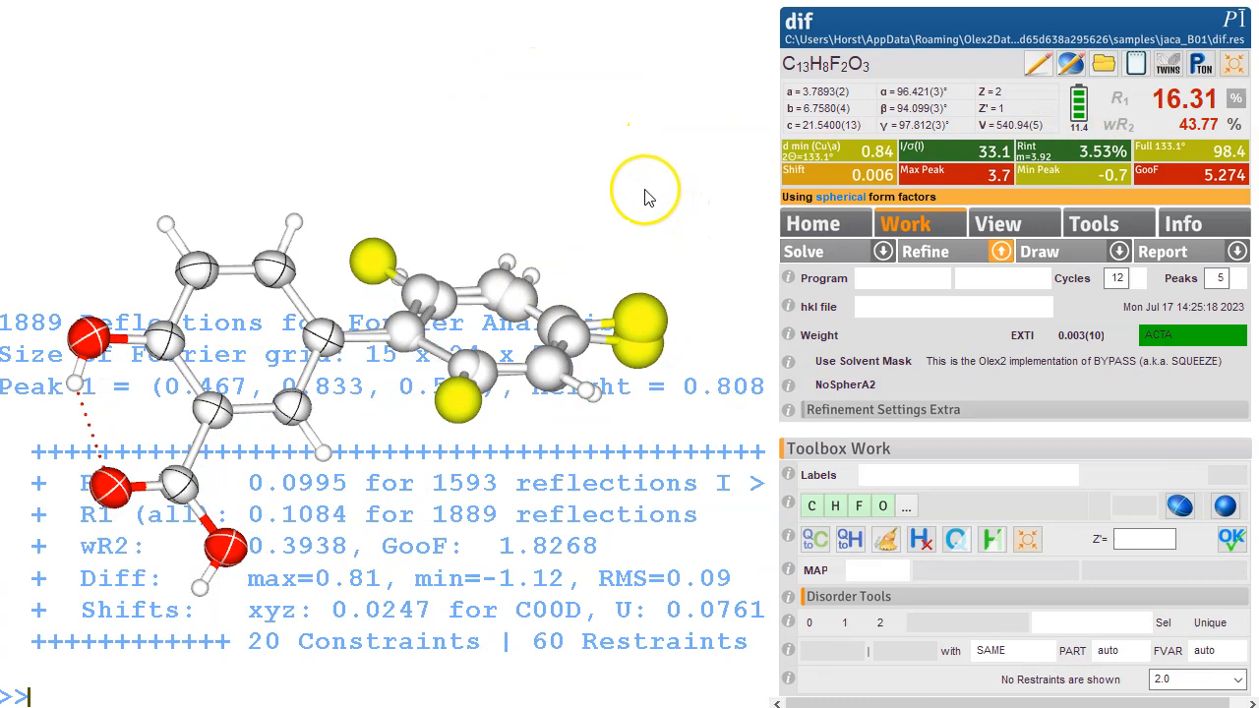
Use the Fit tool to shift the para fluorine of one ring component away from its overlapping counterpart.
drag(590, 206, 574, 352)
drag(661, 236, 697, 208)
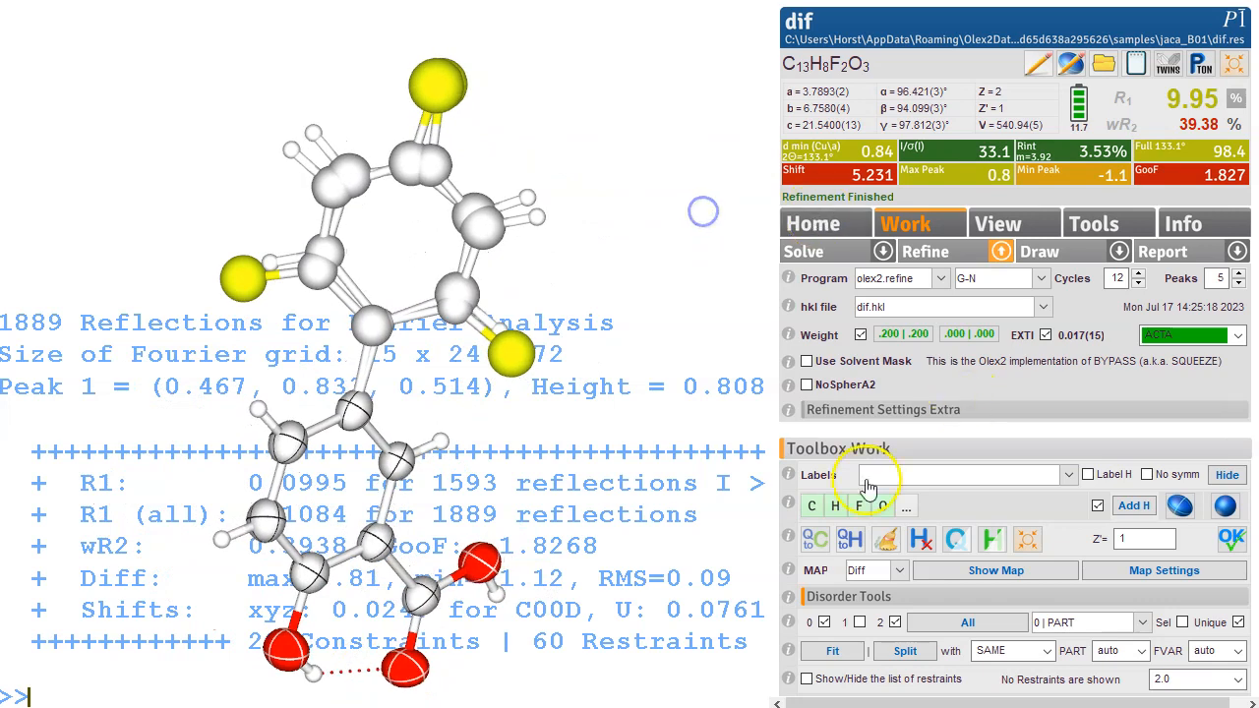
click(843, 655)
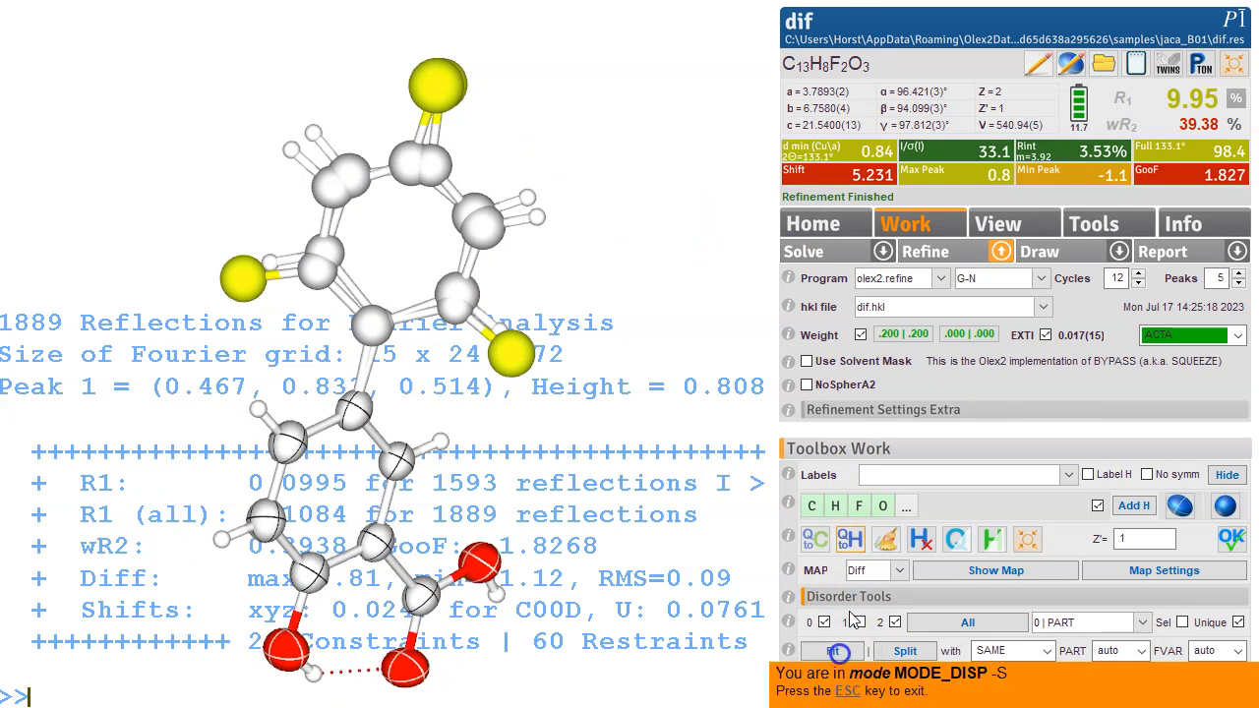
drag(486, 98, 593, 84)
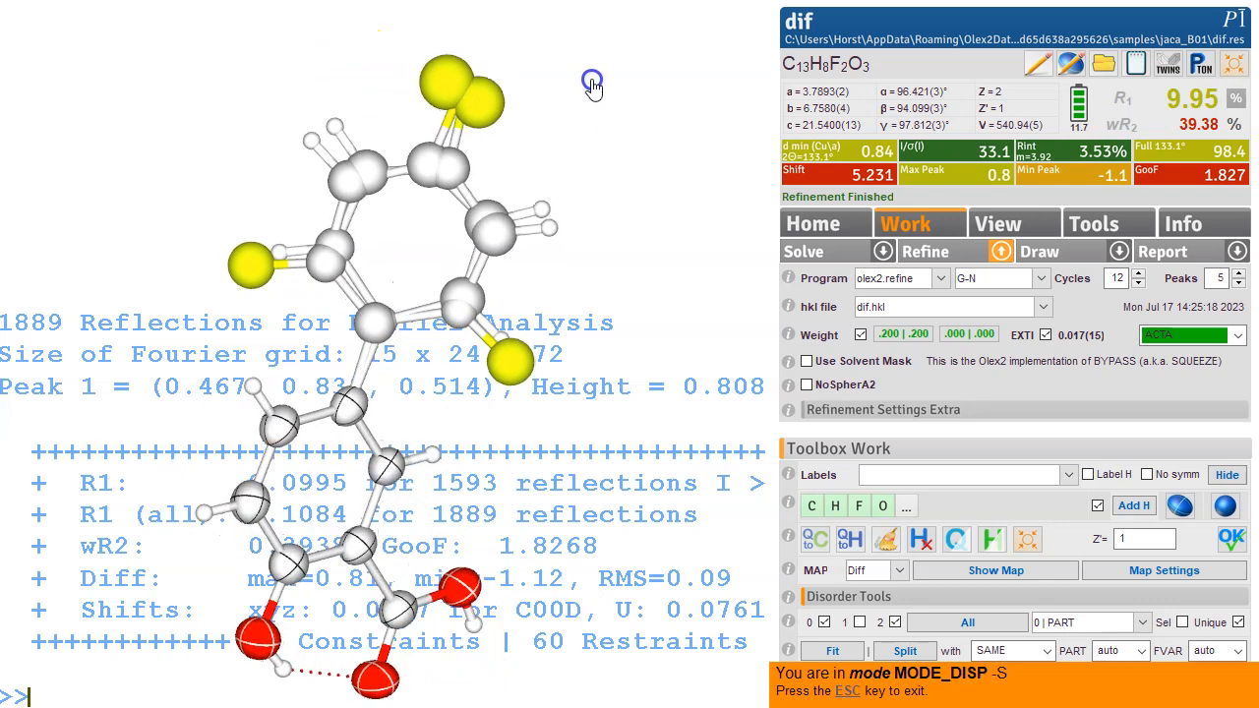
key(Escape)
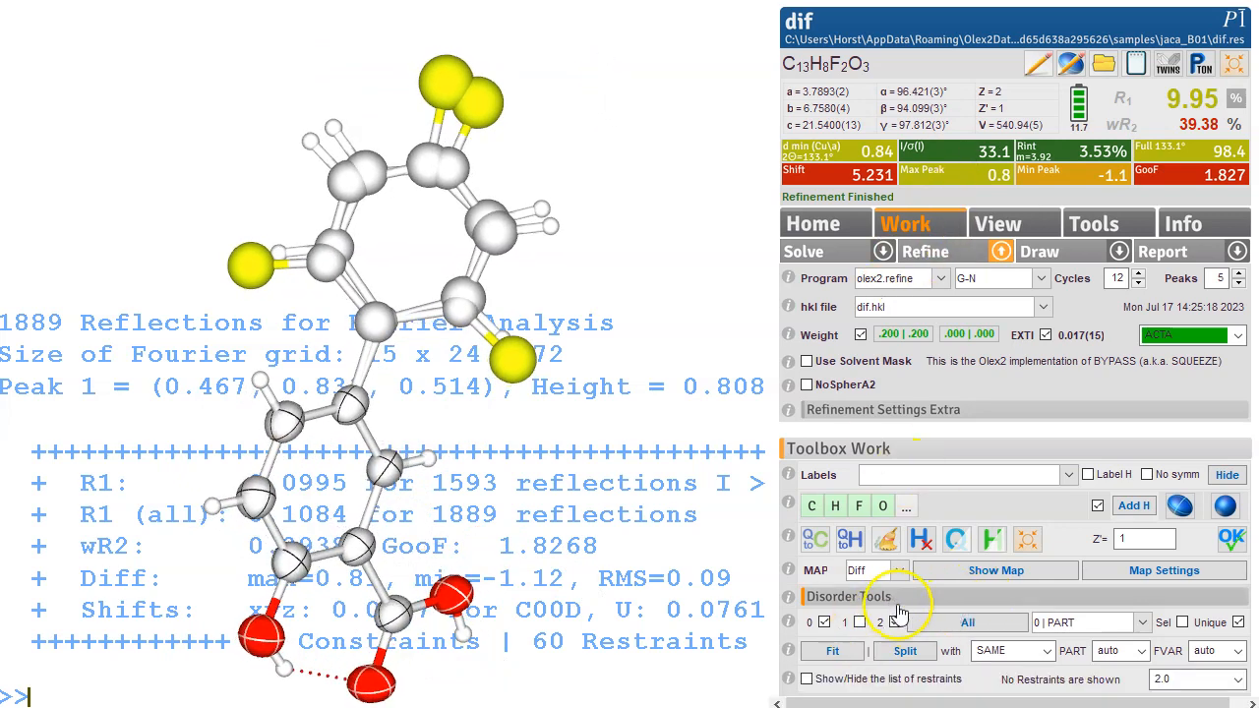
Fine-tune the position of the same para fluorine with the Fit tool and refine the structure again.
click(832, 650)
click(487, 103)
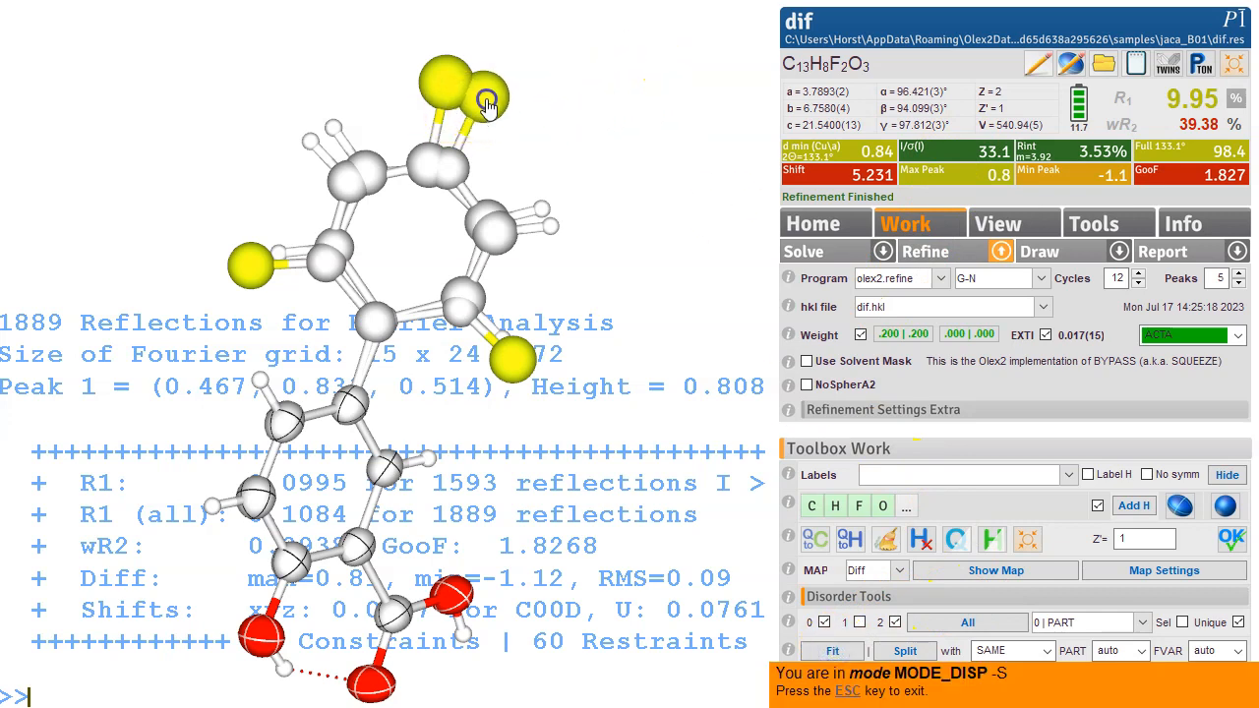
key(Escape)
mouse_move(616, 376)
mouse_down()
mouse_move(596, 388)
mouse_move(606, 385)
mouse_up()
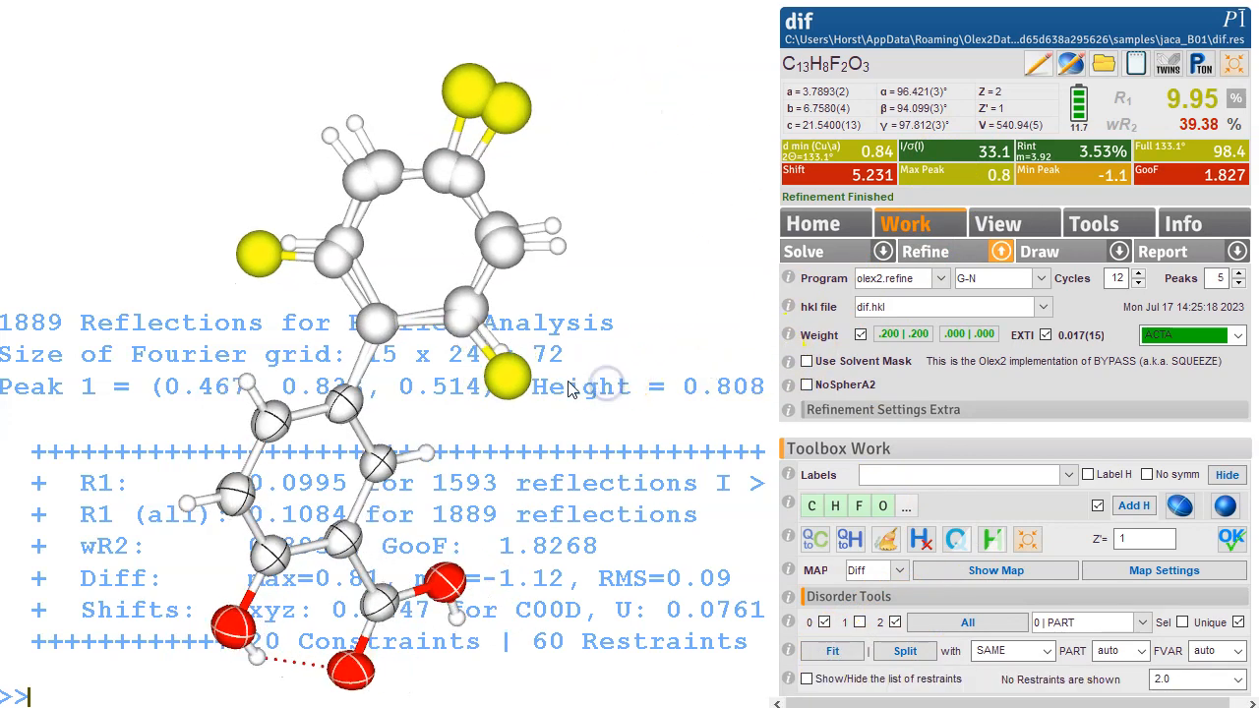
key(ctrl+r)
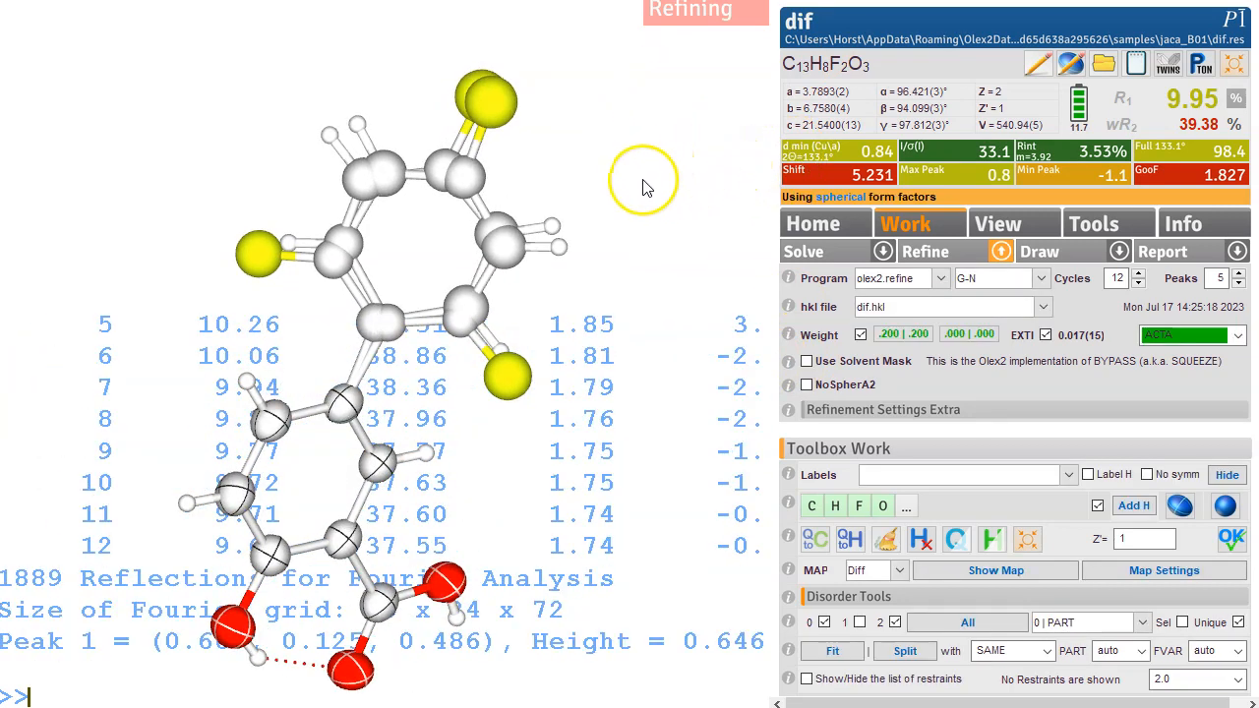
Make the atoms of the disordered ring anisotropic and refine the structure.
drag(620, 180, 688, 192)
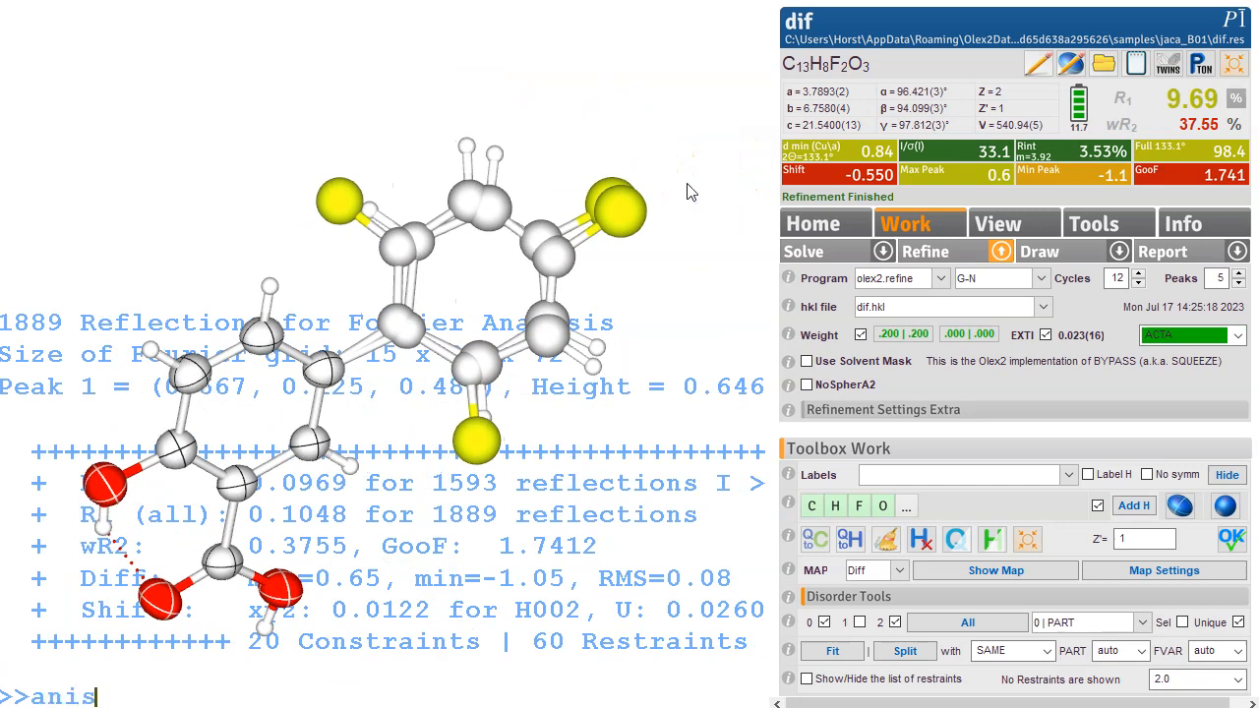
key(Return)
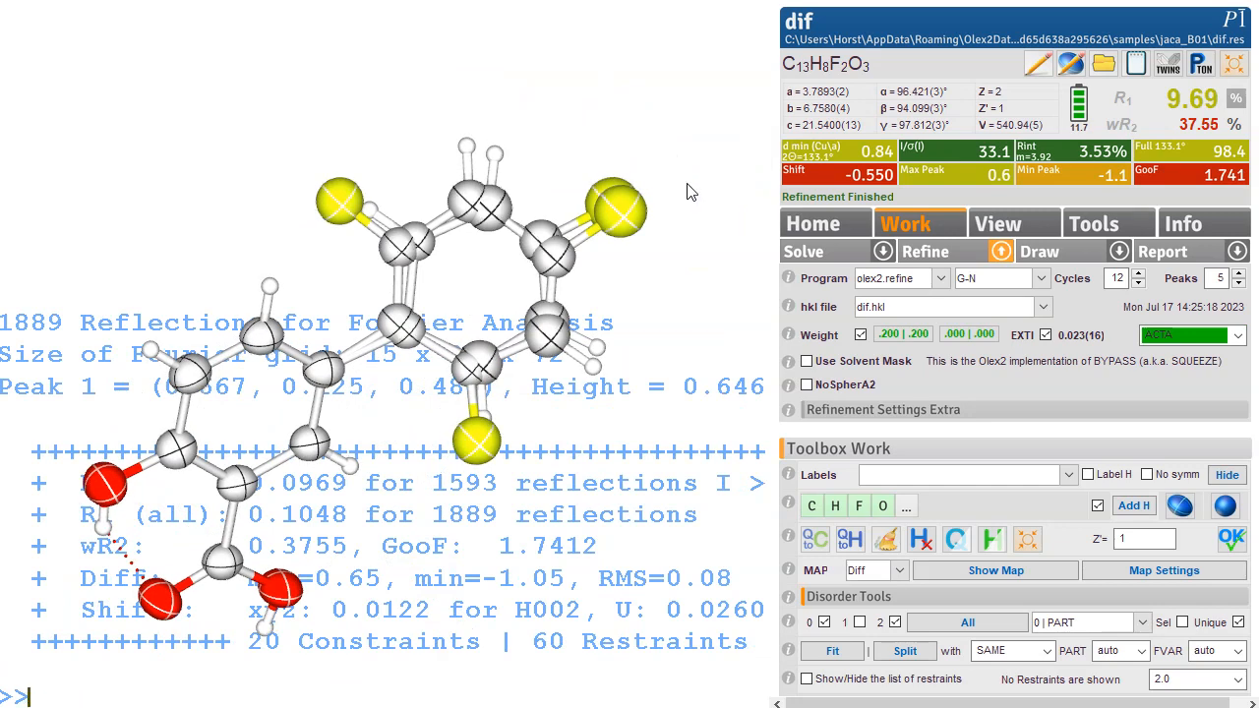
key(ctrl+r)
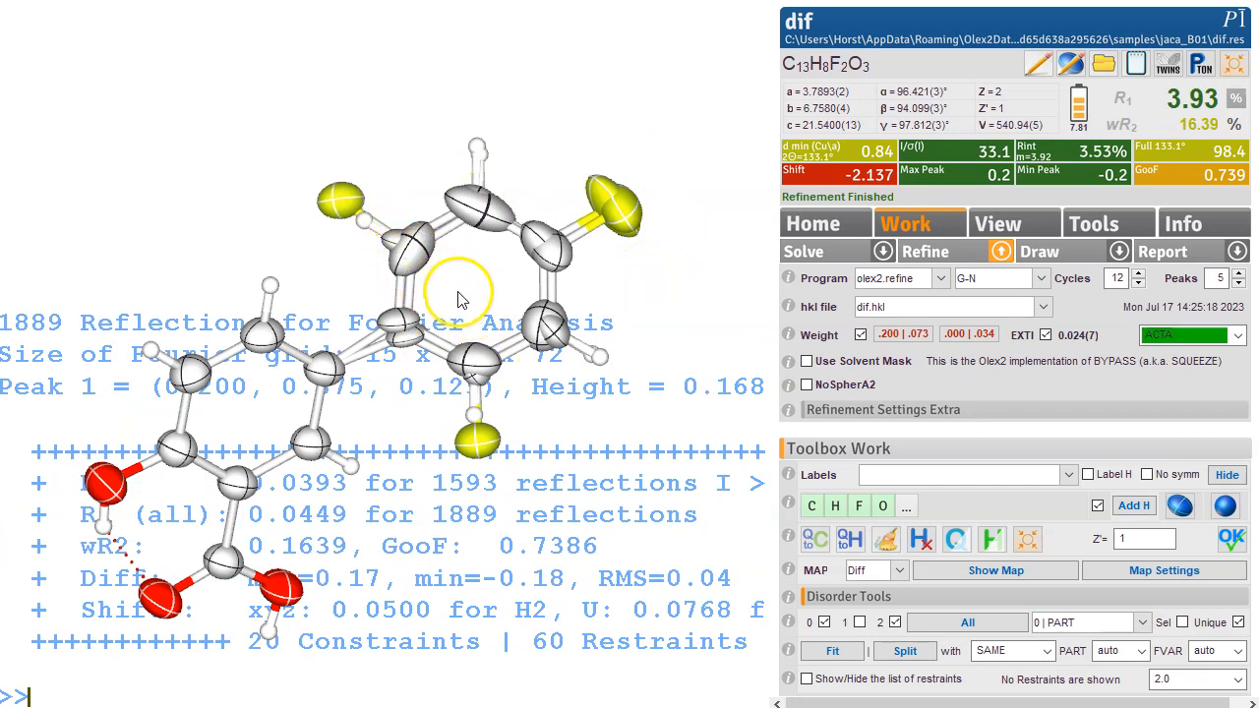
Hide the hydrogens, display only the first disorder component, and apply a RIGU restraint to its difluorophenyl ring.
mouse_move(472, 269)
mouse_down()
mouse_move(441, 275)
mouse_move(472, 285)
mouse_up()
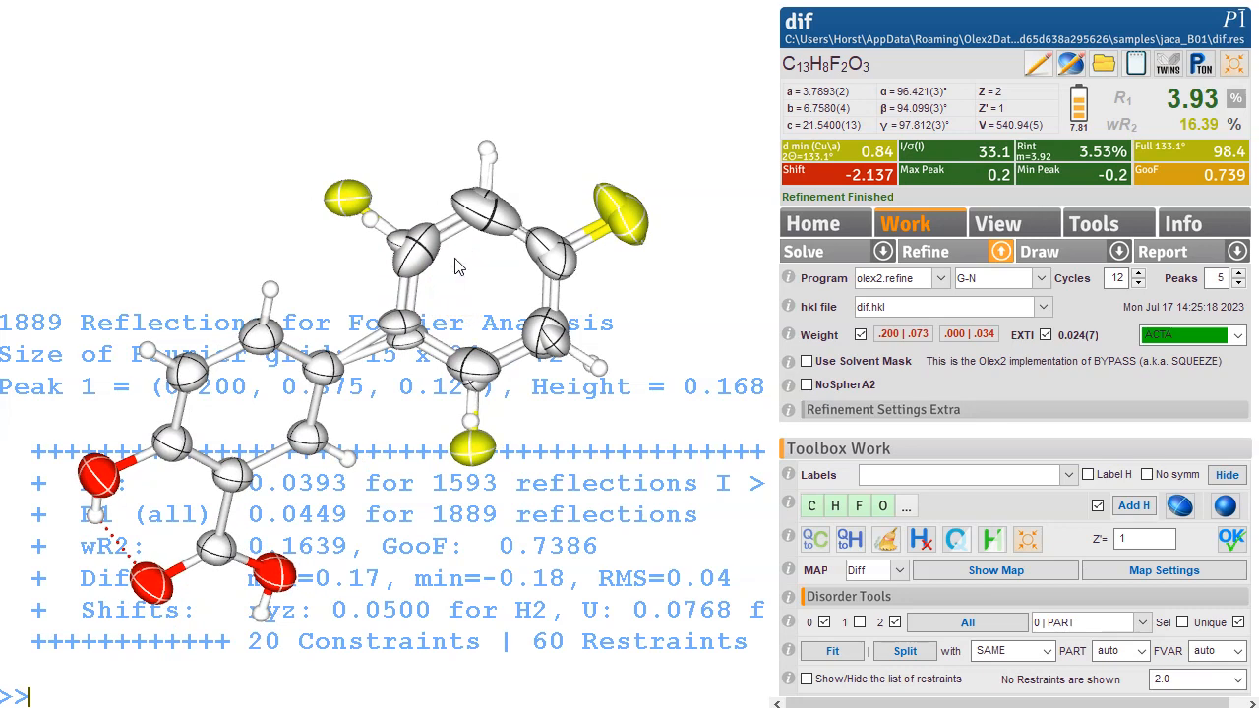
click(889, 525)
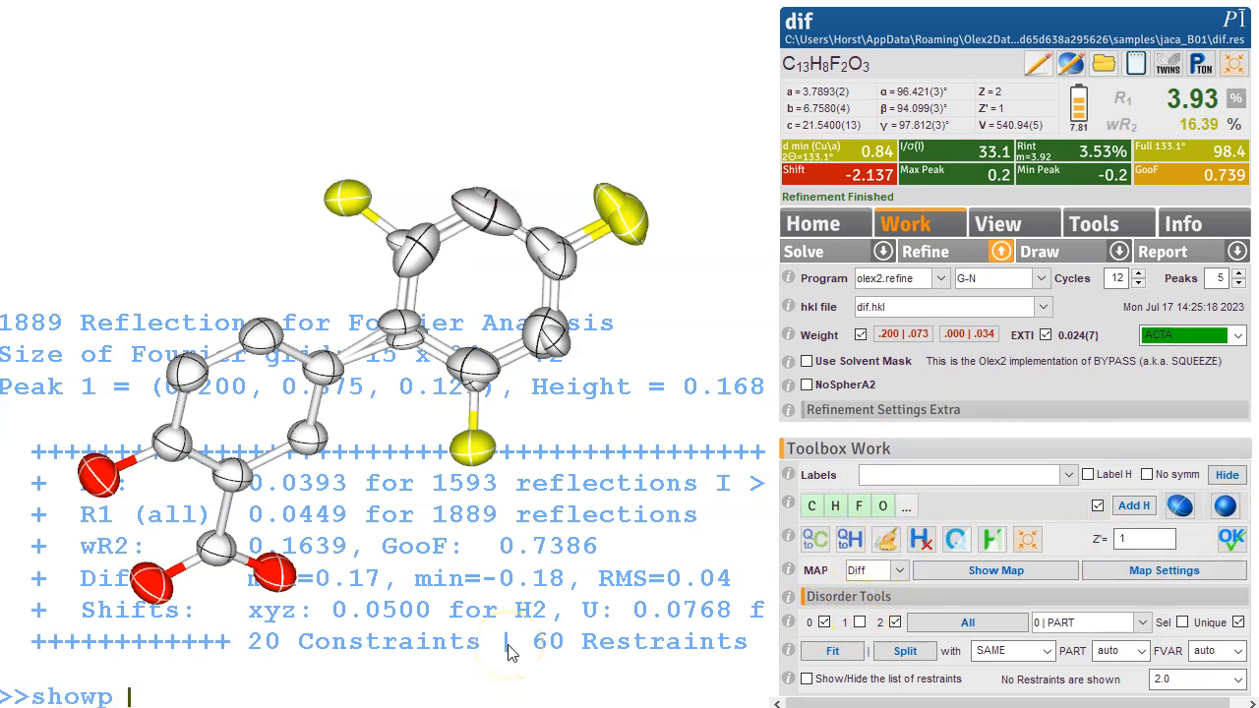
key(Return)
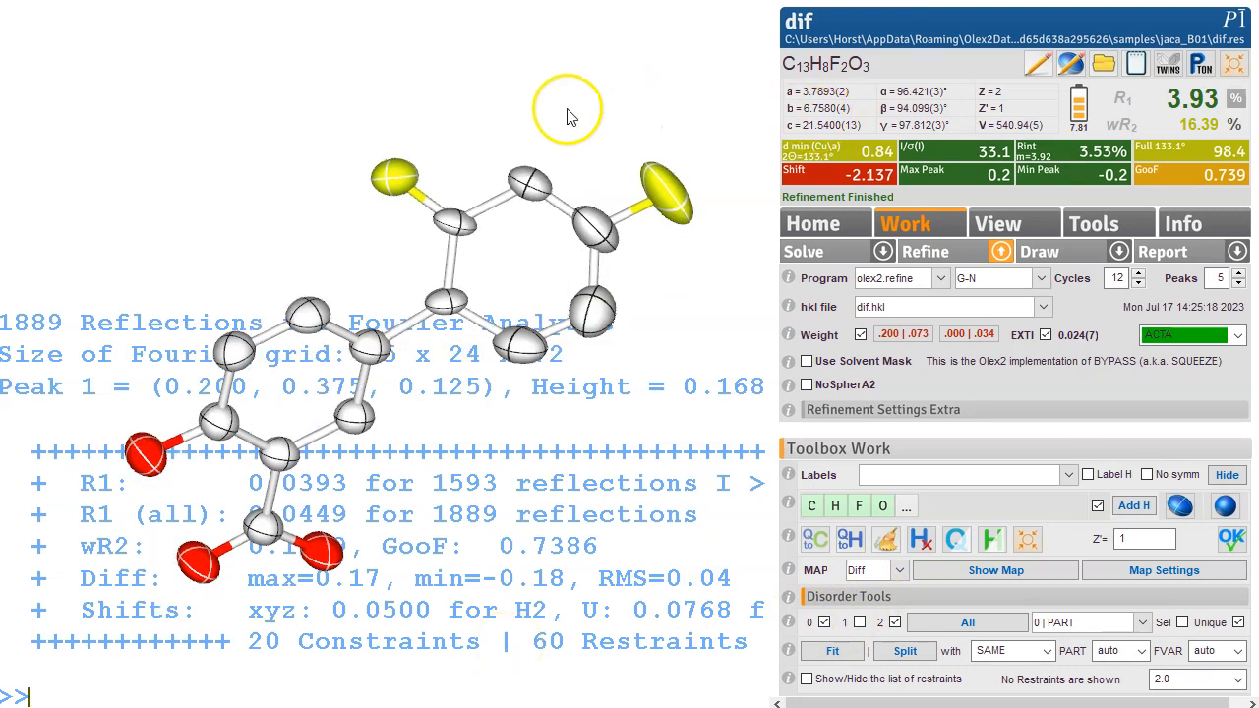
drag(374, 119, 726, 385)
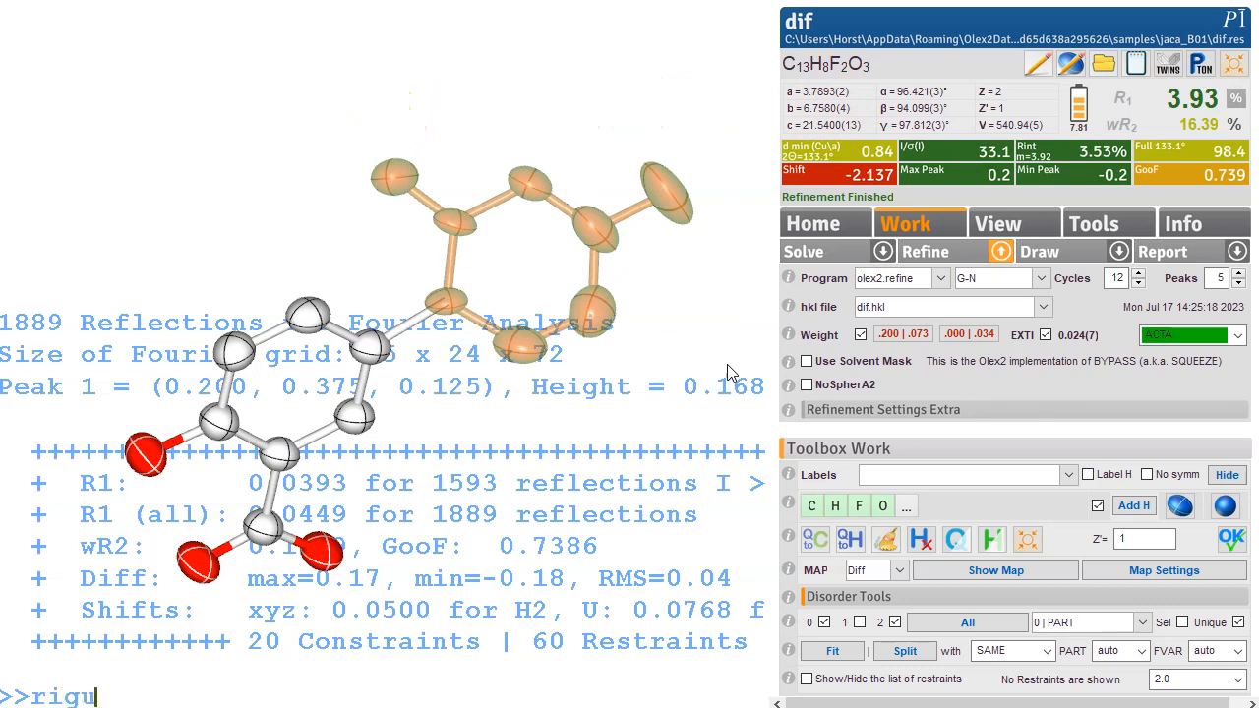
key(Return)
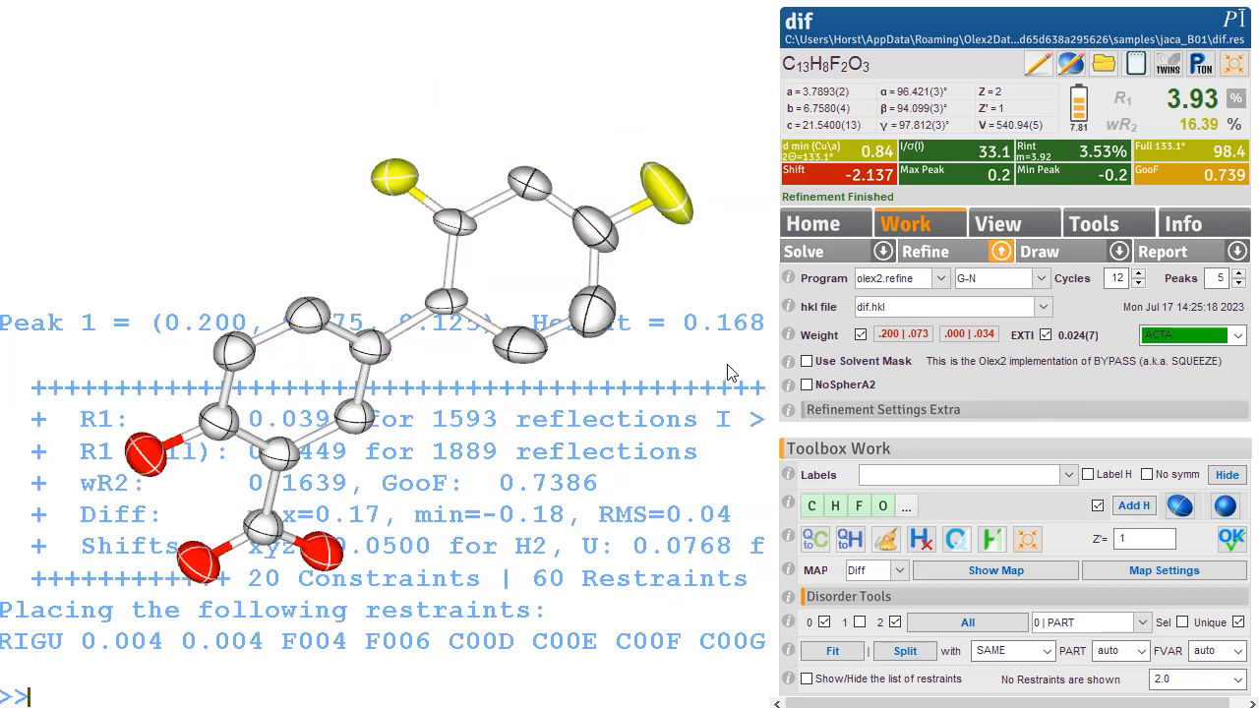
Apply a RIGU restraint to the difluorophenyl ring shown with parts 0 and 2, and refine the structure.
text(showp 0 2)
key(Return)
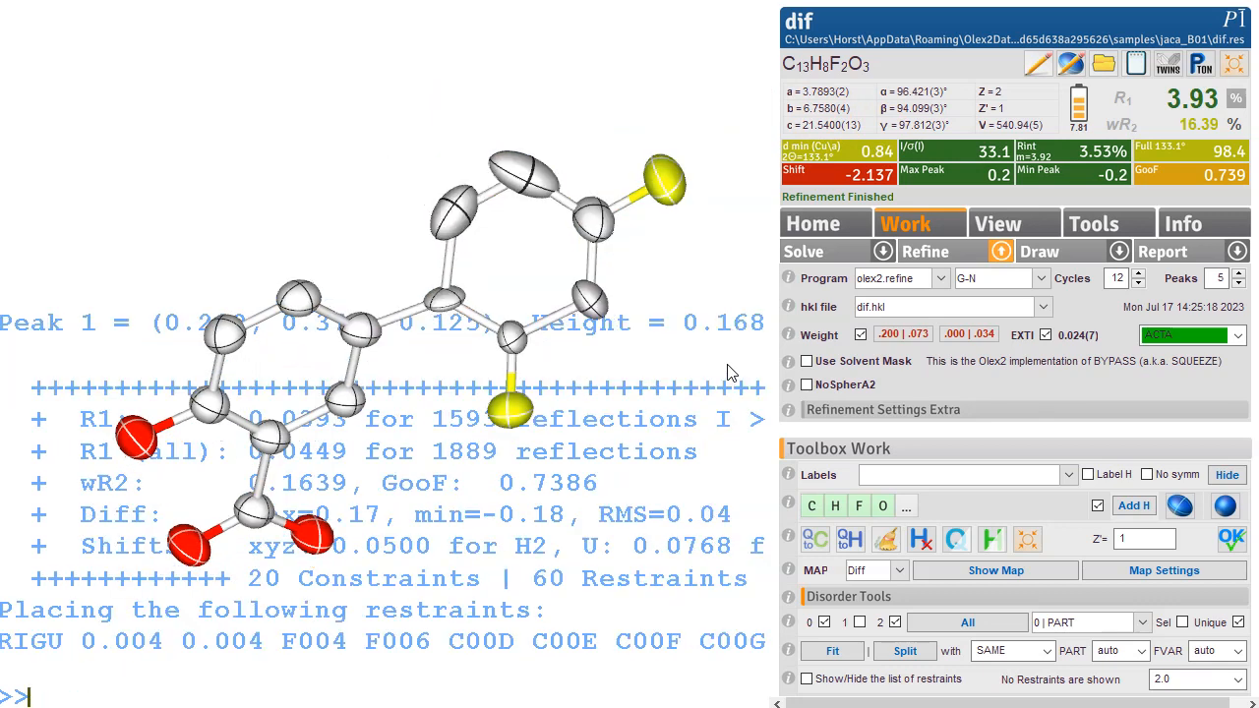
drag(416, 93, 710, 440)
text(showp 0 2)
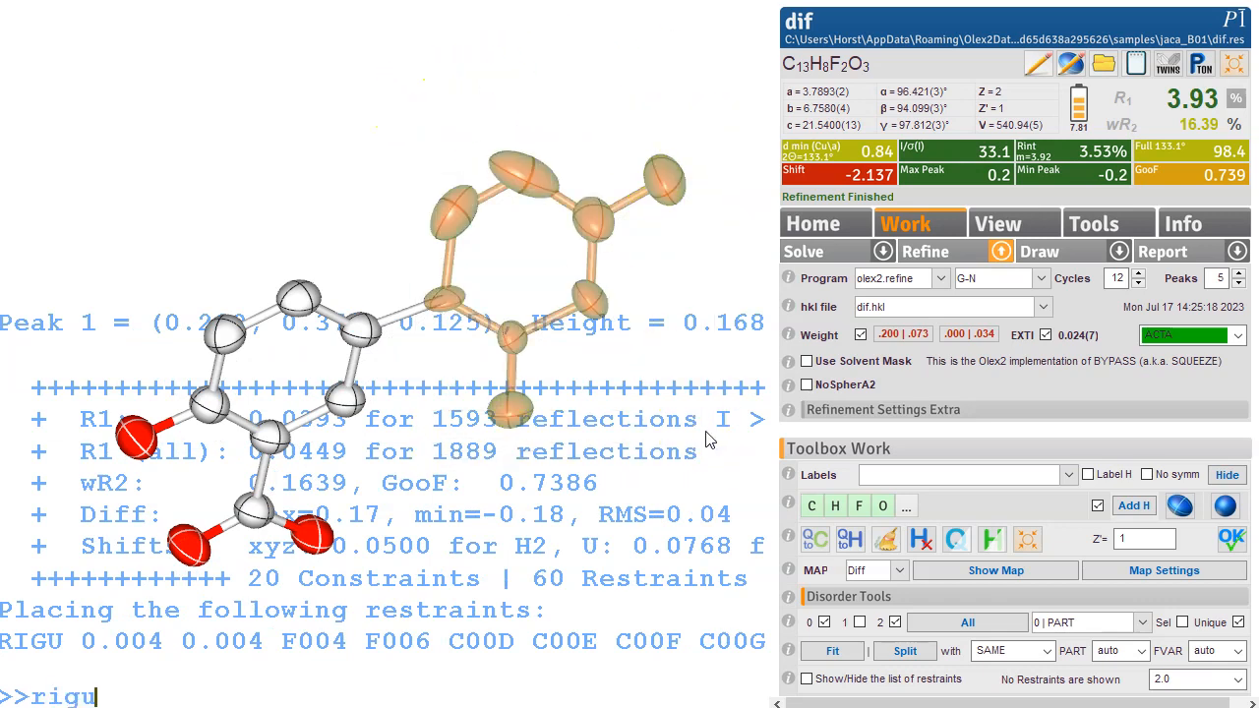
key(Return)
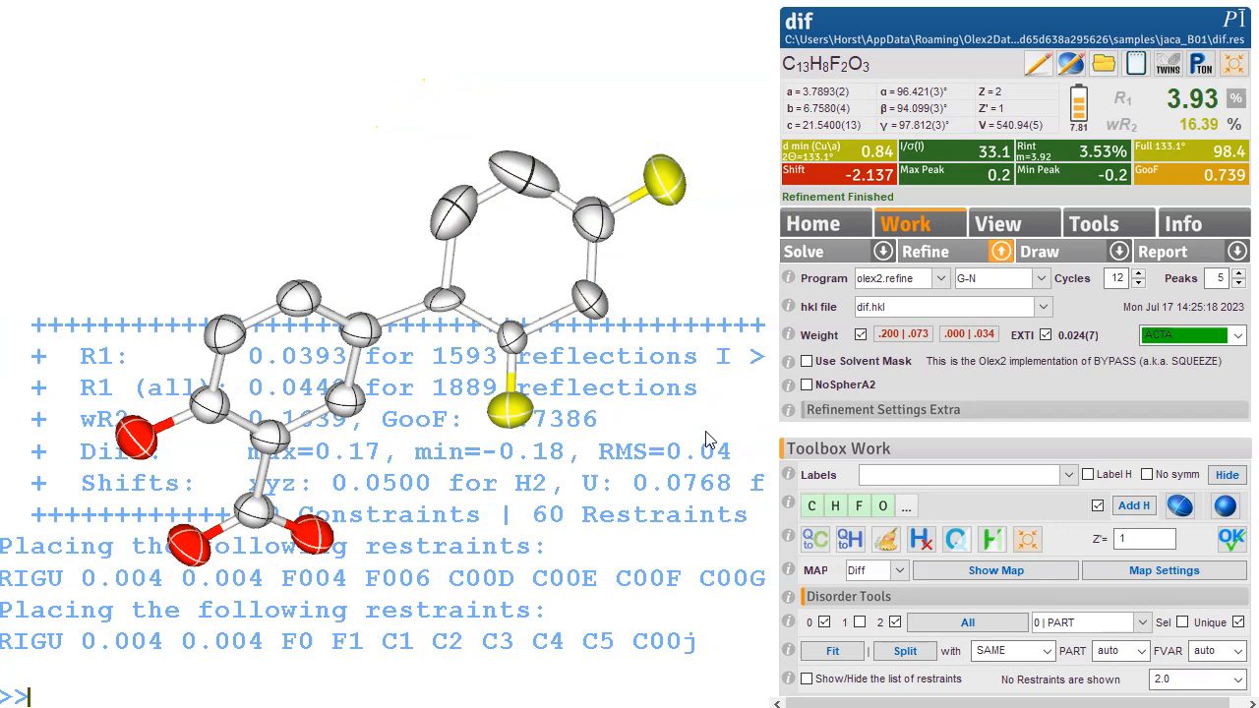
key(ctrl+r)
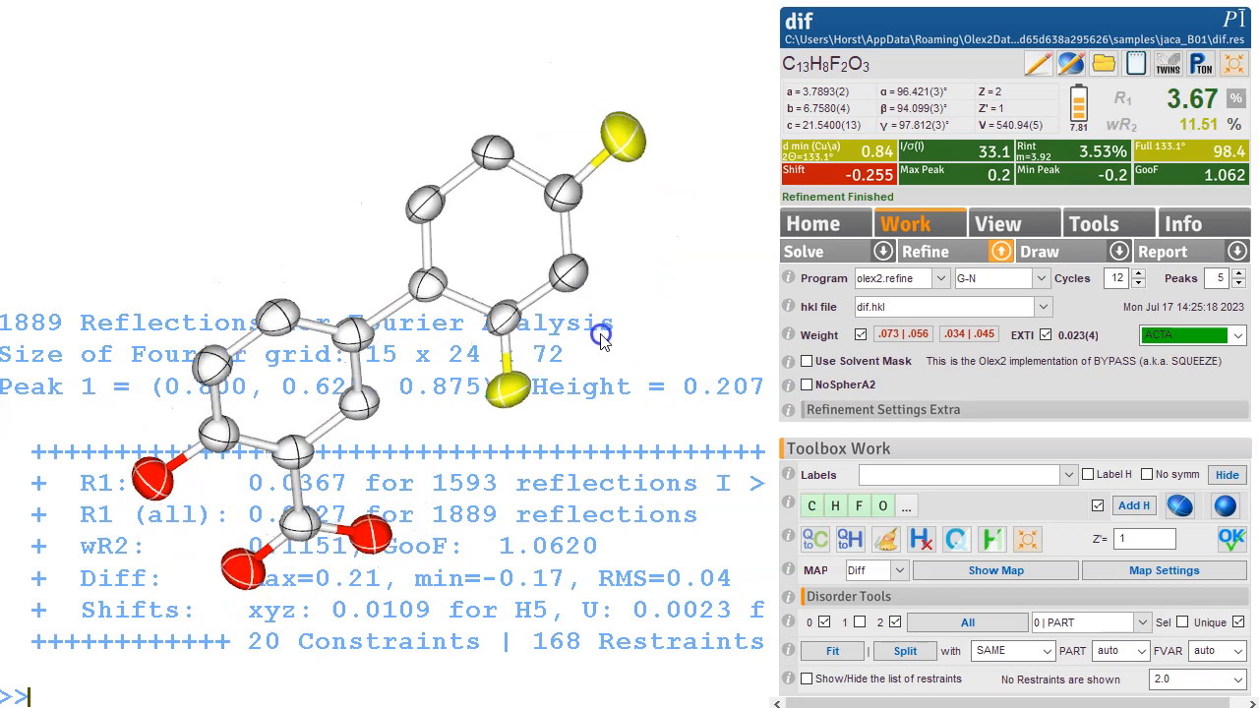
Display only parts 0 and 1, and apply the RRings CCCCCC restraint to the six carbons of the difluorophenyl ring.
click(968, 621)
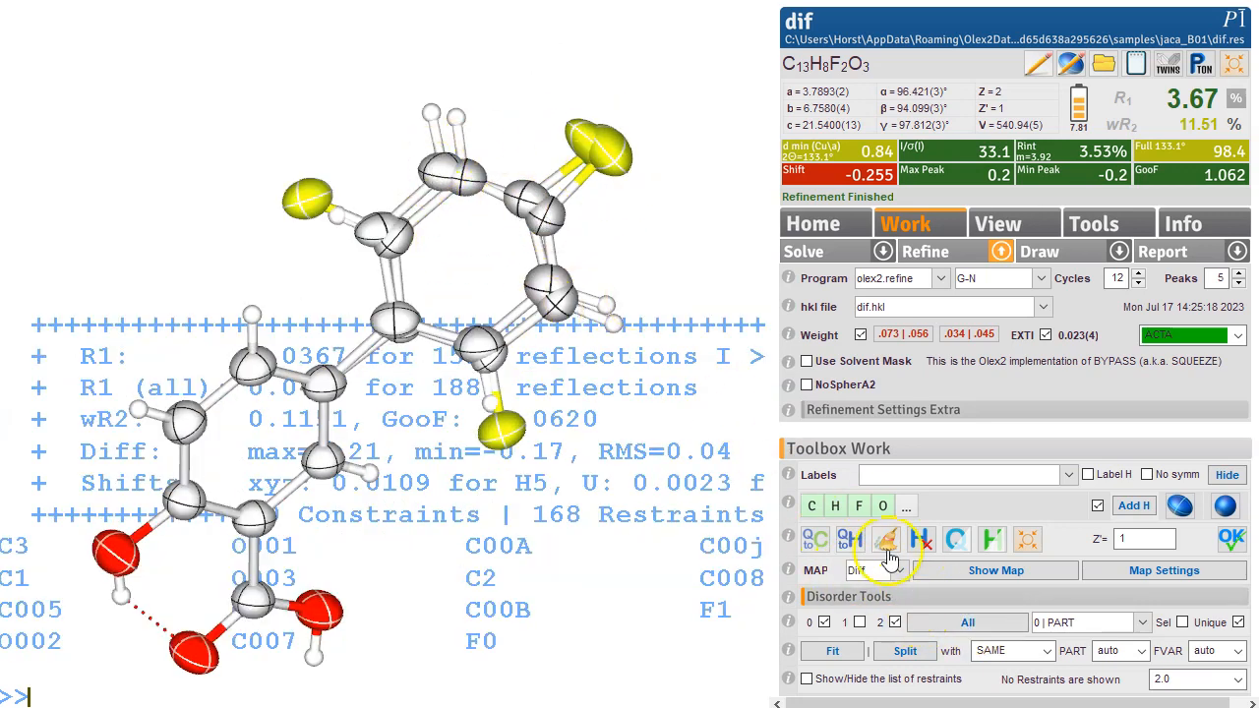
click(859, 622)
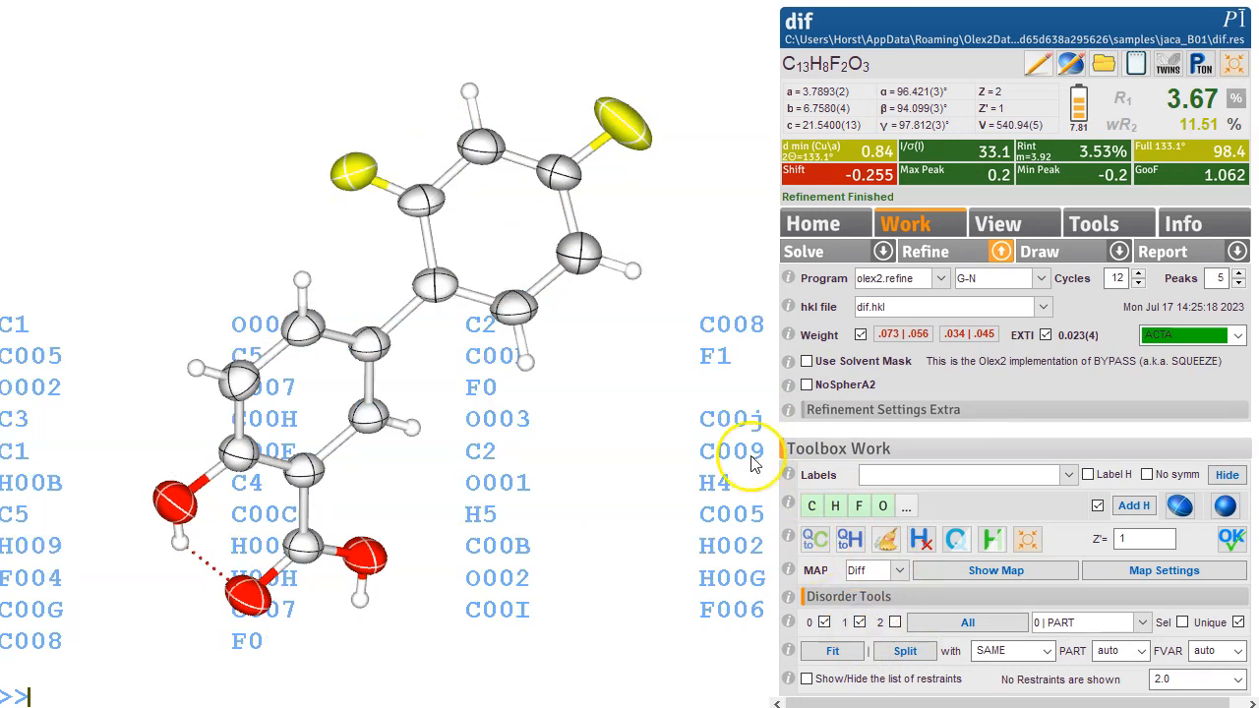
click(436, 284)
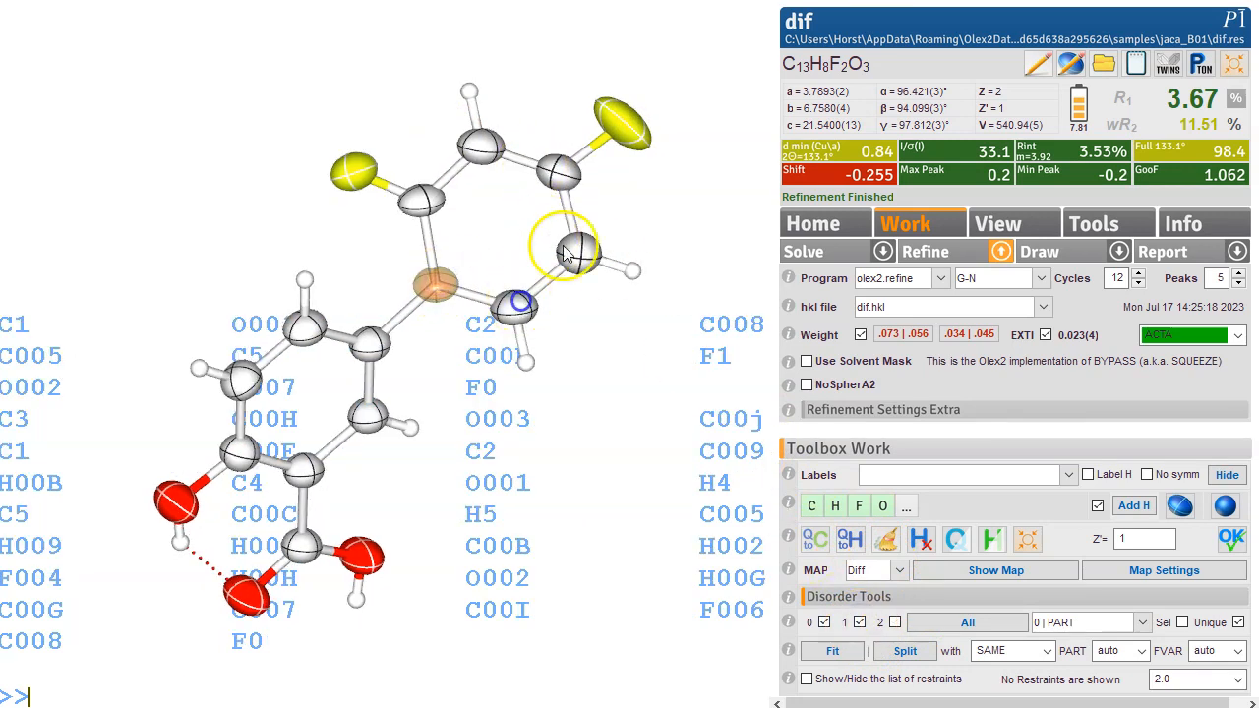
click(512, 306)
click(581, 253)
click(558, 172)
click(481, 149)
click(424, 202)
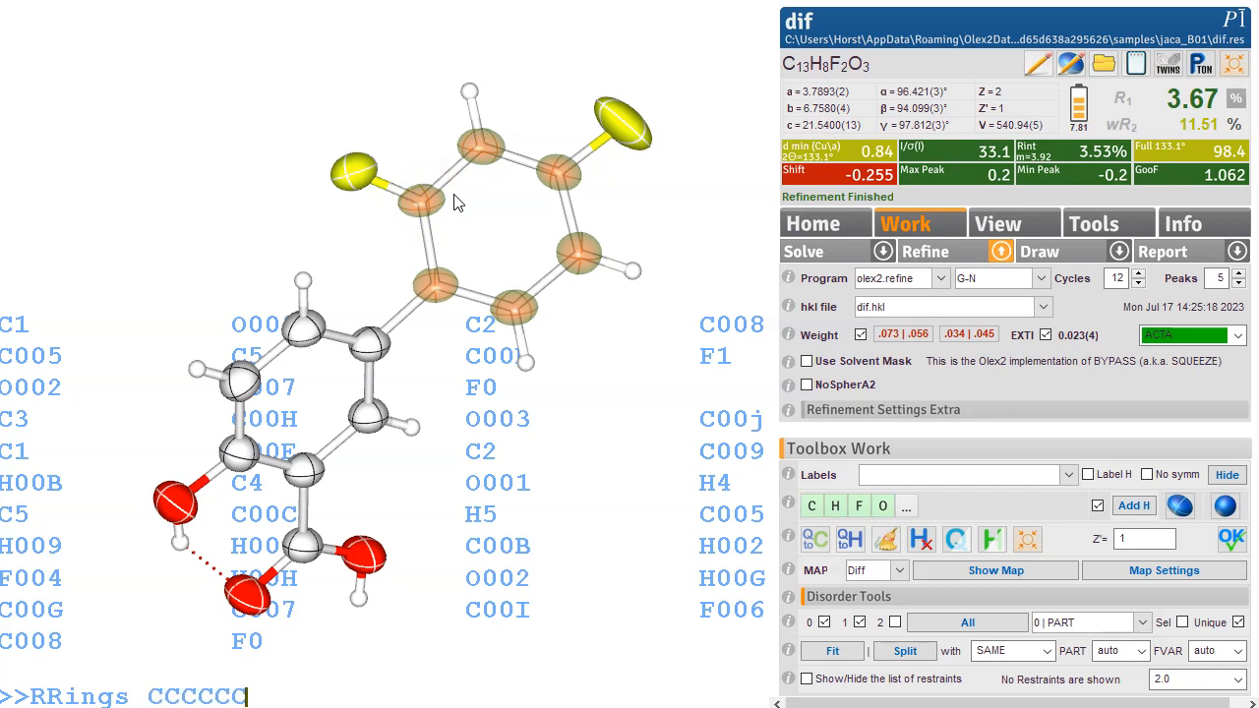
key(Return)
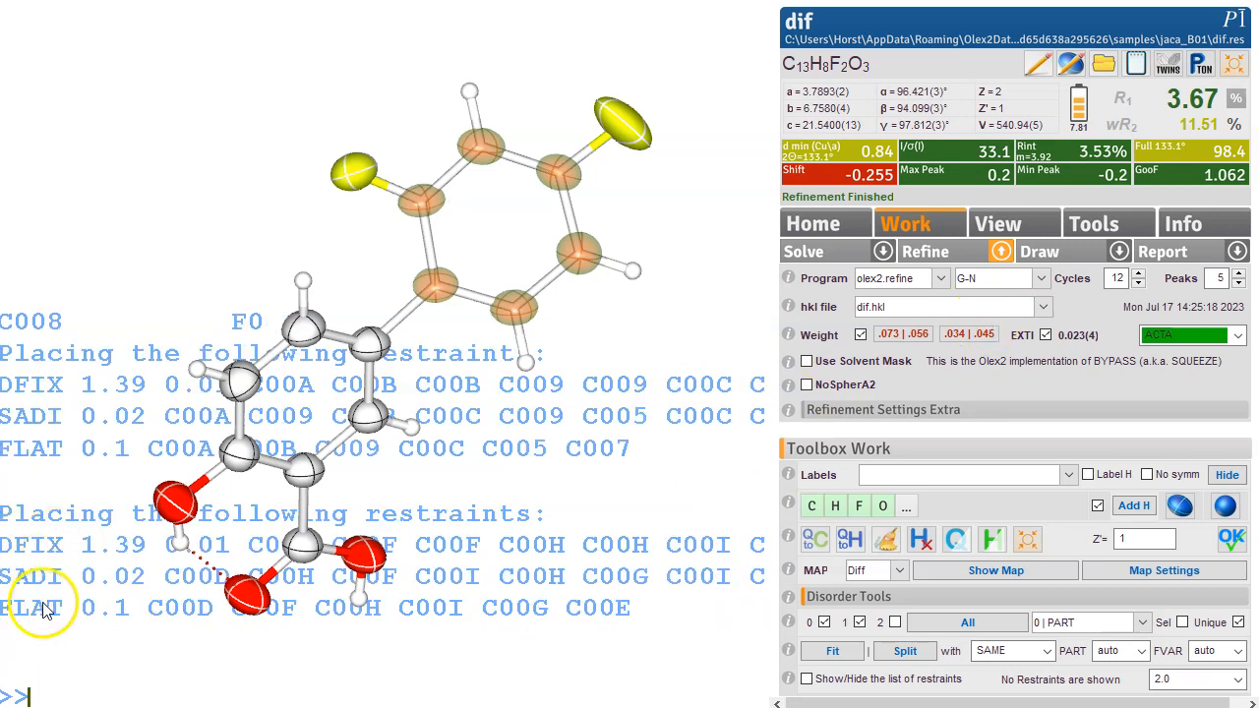
Apply the RRings CCCCCC restraint to the six difluorophenyl ring carbons shown with parts 0 and 2, and refine the structure.
click(895, 625)
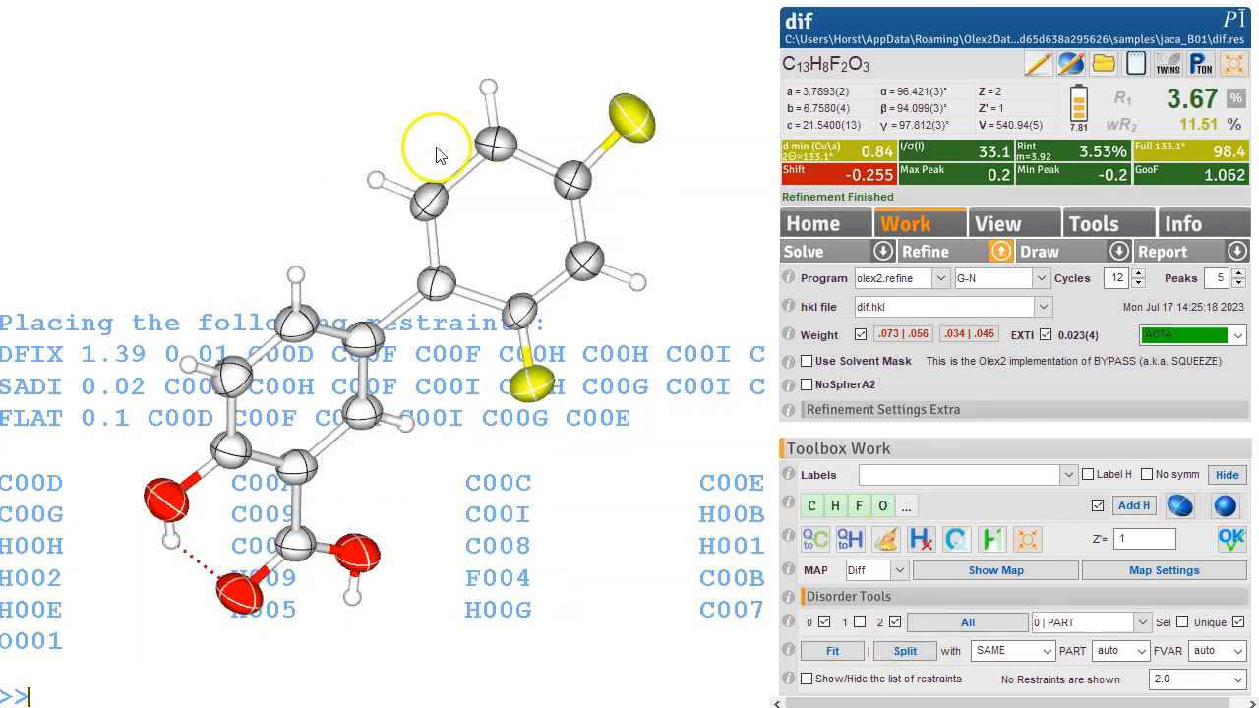
shift+drag(420, 135, 601, 324)
click(422, 197)
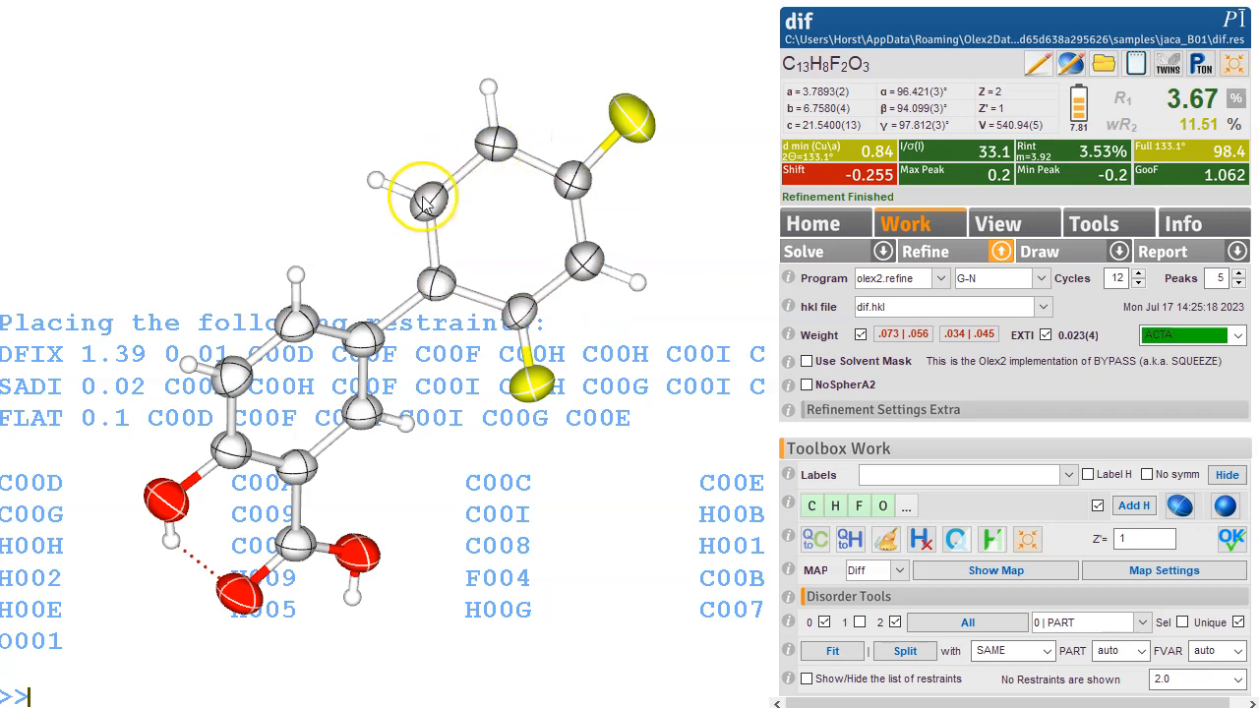
click(437, 284)
click(523, 309)
click(584, 262)
click(573, 178)
click(489, 143)
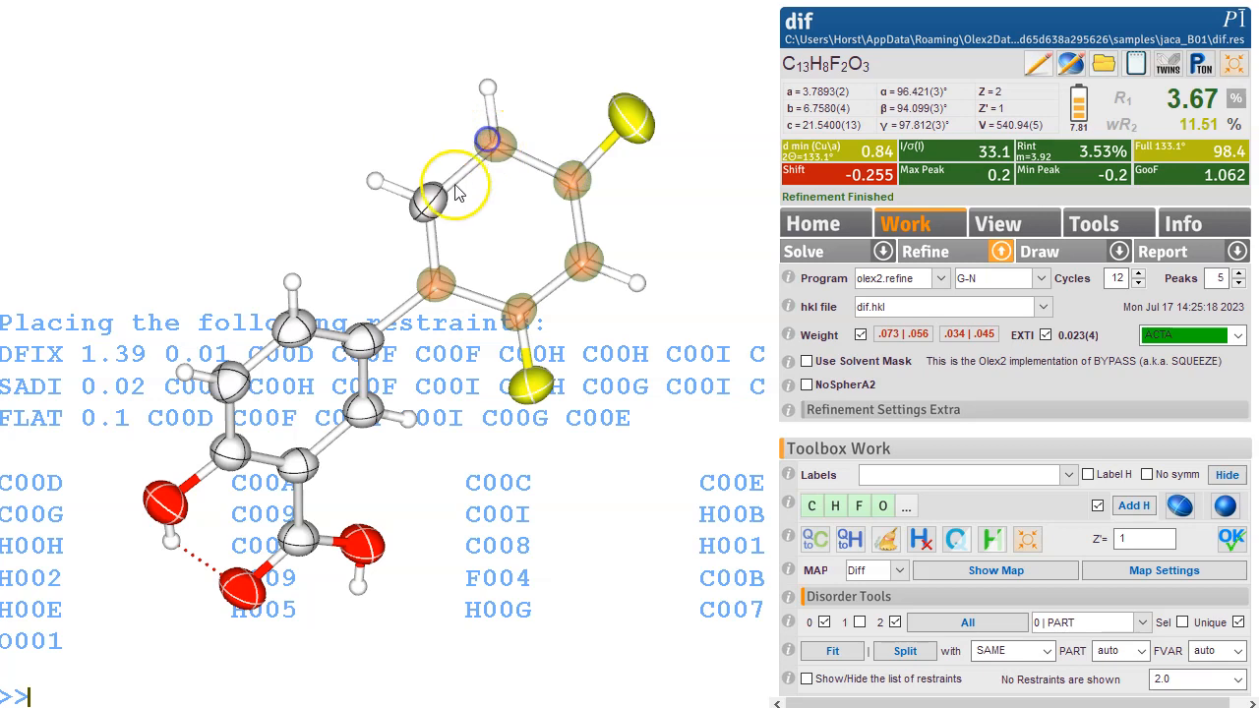
text(rrings CCCCCC)
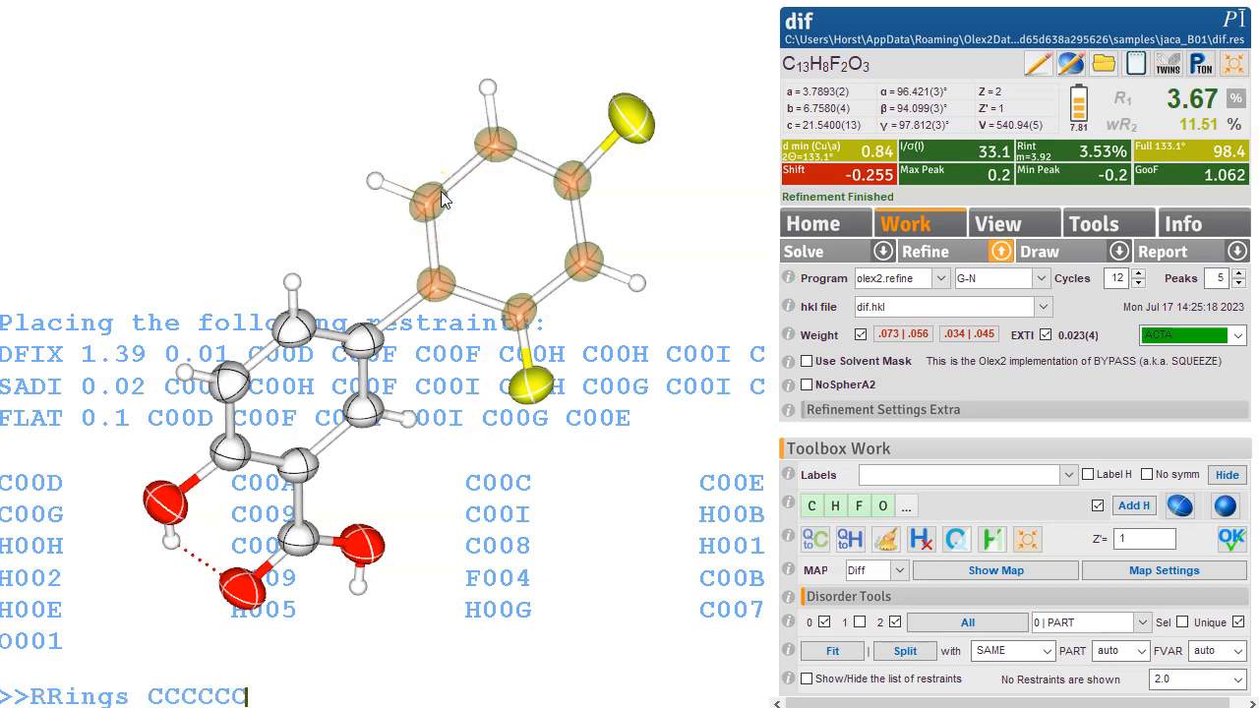
key(Return)
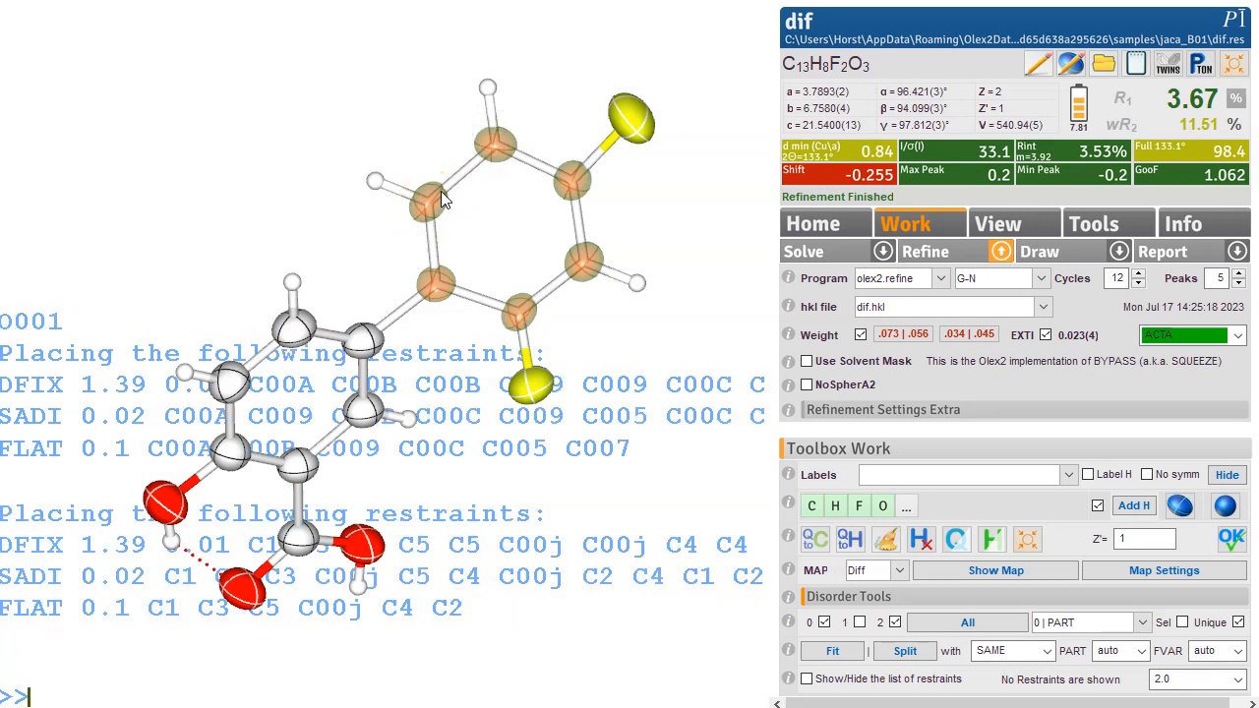
click(926, 252)
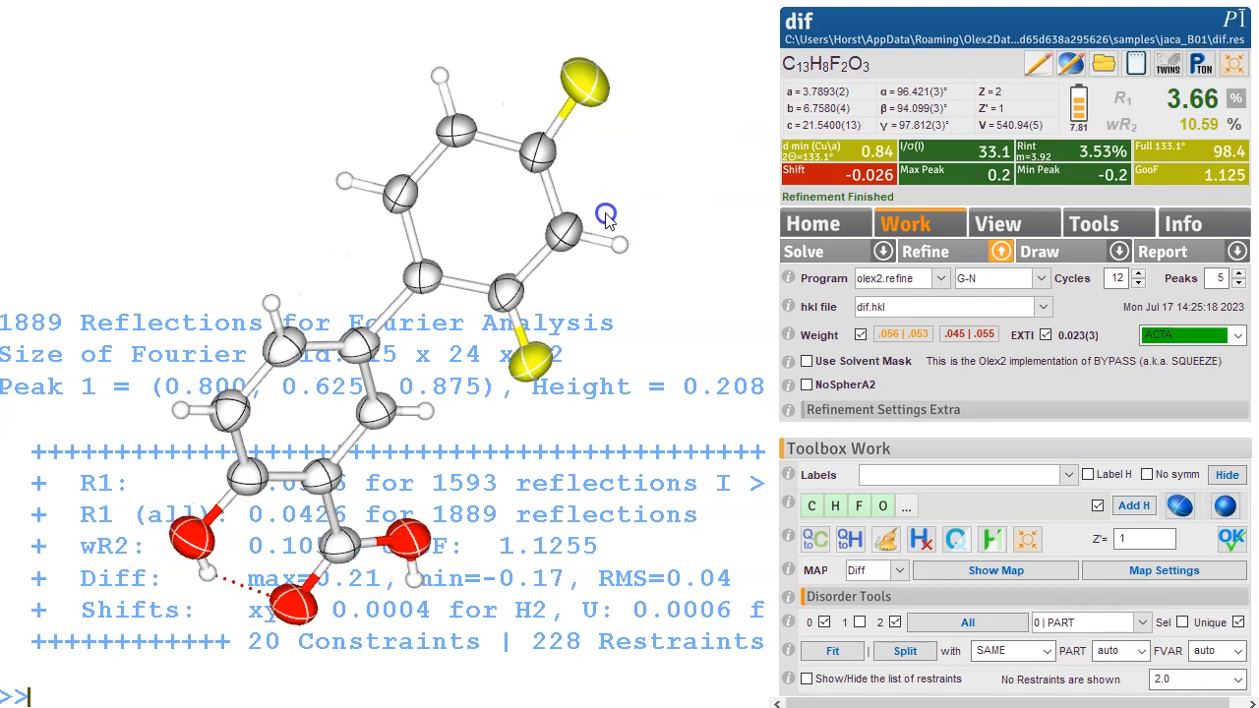
Display all parts and move one of the overlapping para fluorines away from the other with the Fit tool.
click(949, 621)
drag(660, 160, 598, 160)
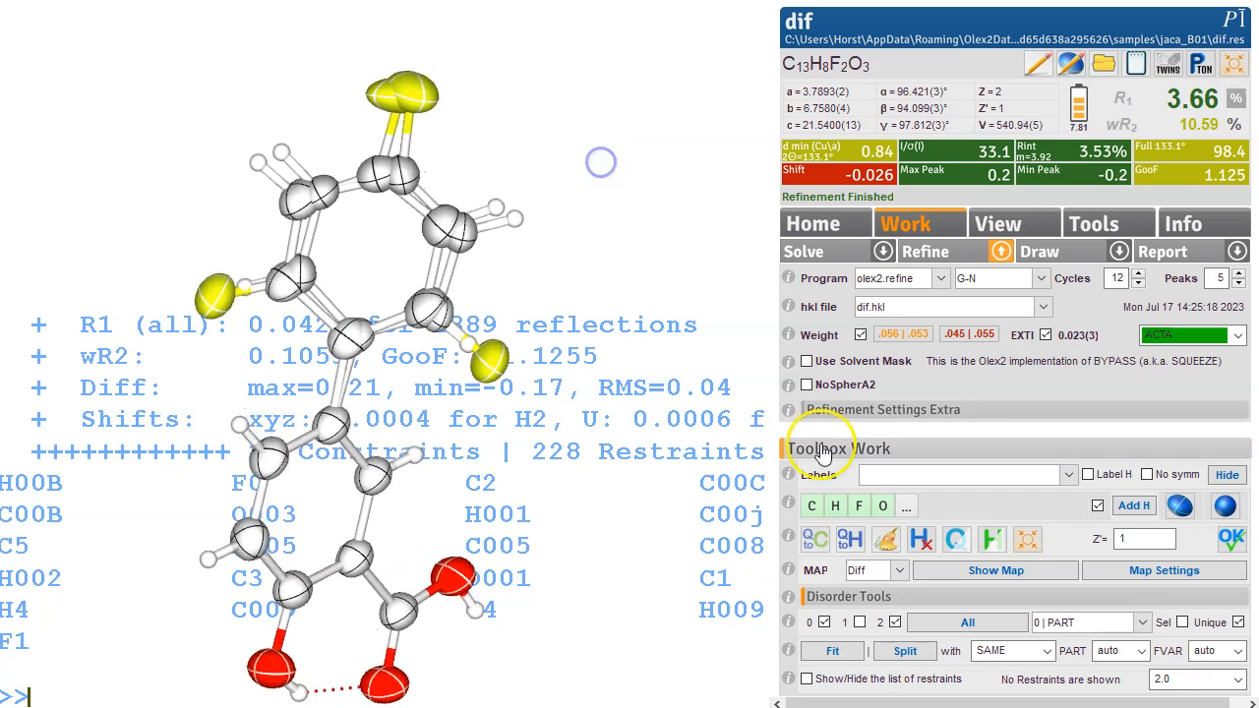
click(832, 650)
drag(417, 101, 498, 104)
key(Escape)
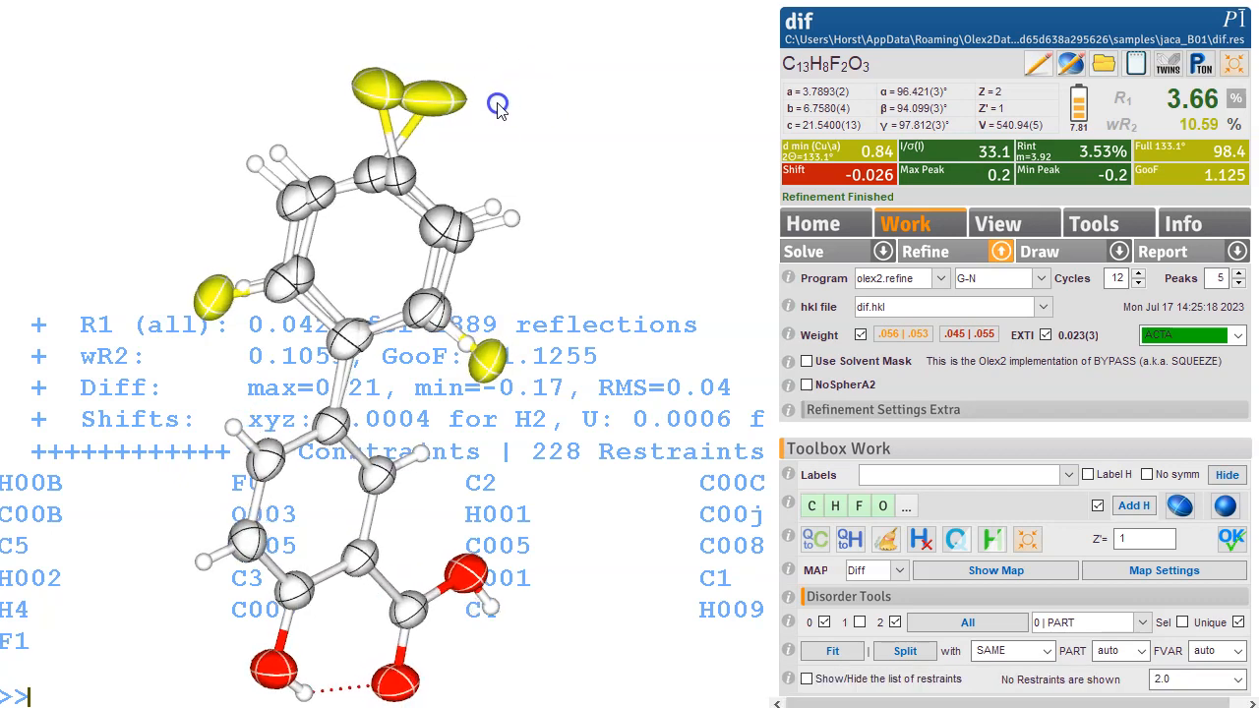
Reposition the other para fluorine with the Fit tool and refine the structure.
drag(525, 187, 521, 191)
click(823, 654)
drag(385, 94, 445, 88)
key(Escape)
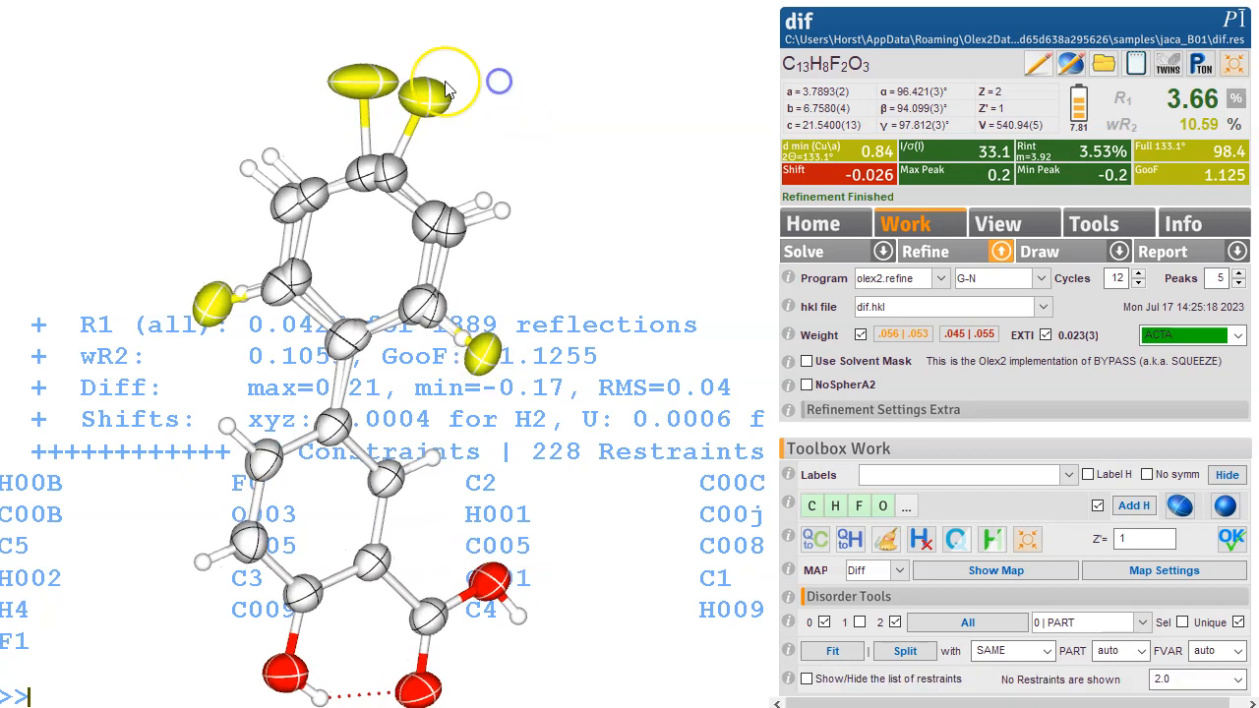
key(ctrl+r)
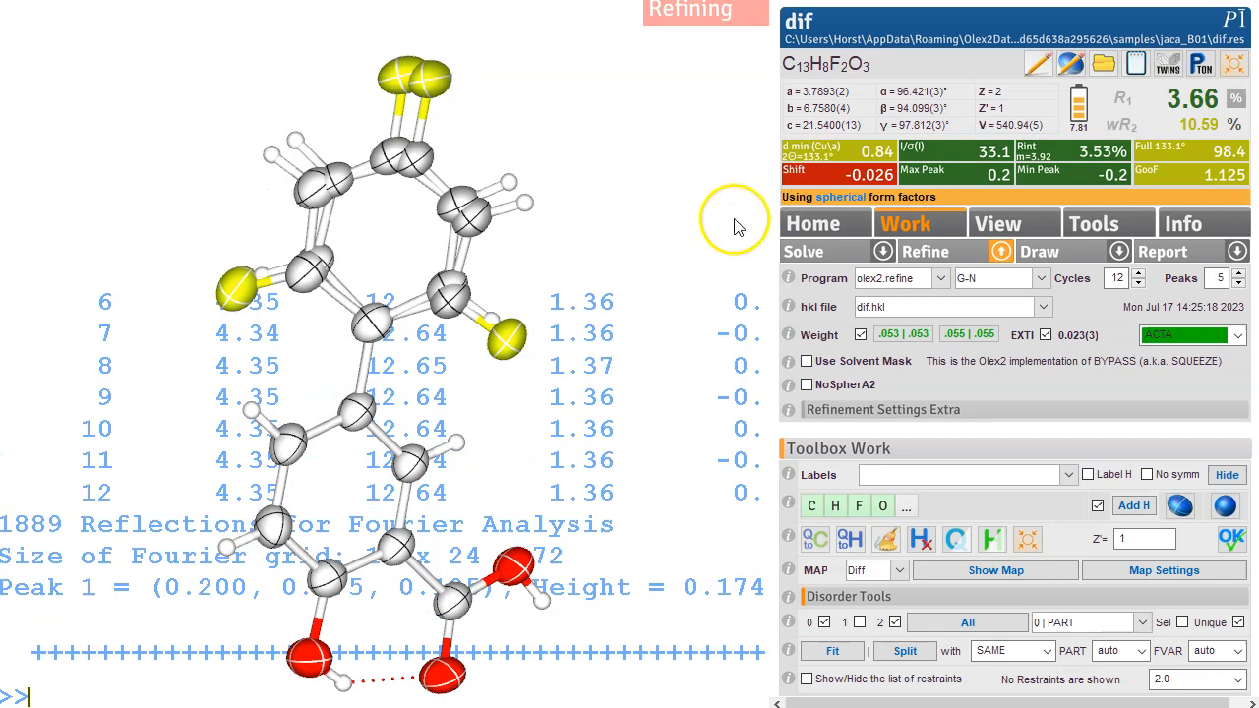
mouse_move(714, 151)
mouse_down()
mouse_move(623, 168)
mouse_move(711, 164)
mouse_up()
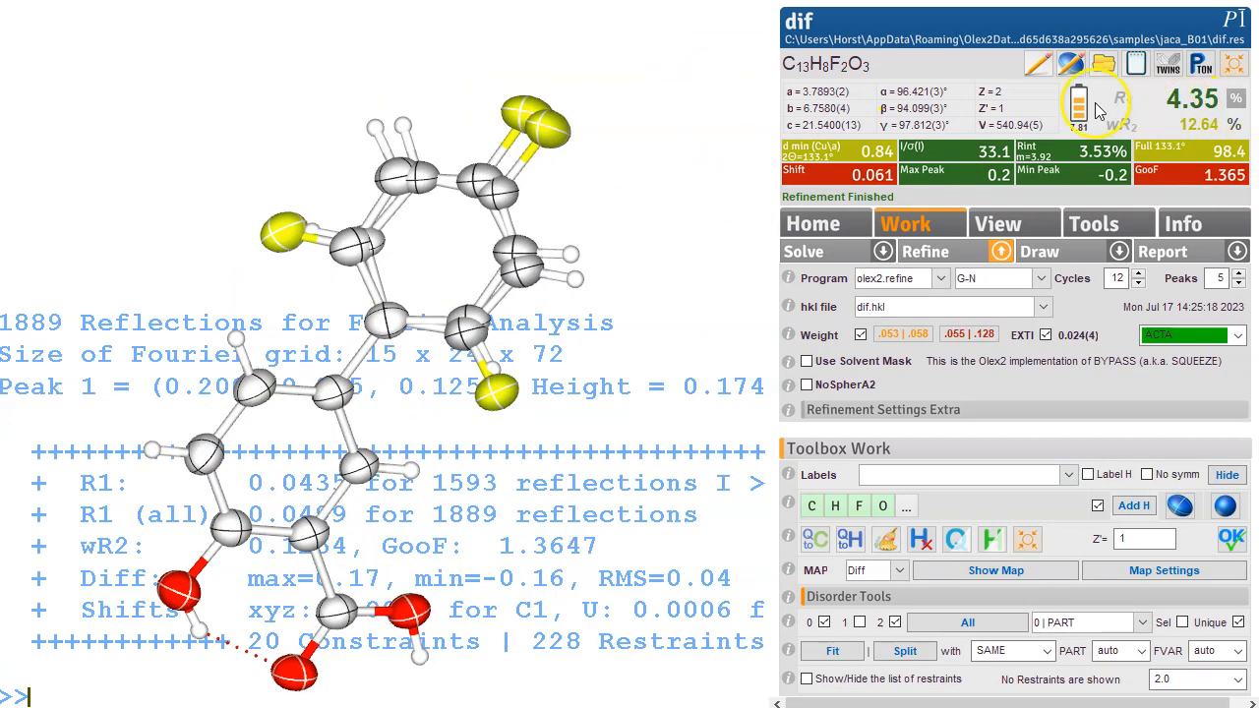
Inspect the difference electron density map around the molecule and refine the structure repeatedly towards convergence.
key(ctrl+m)
mouse_move(513, 258)
mouse_down()
mouse_move(425, 258)
mouse_move(518, 293)
mouse_move(521, 307)
mouse_move(479, 327)
mouse_move(495, 264)
mouse_up()
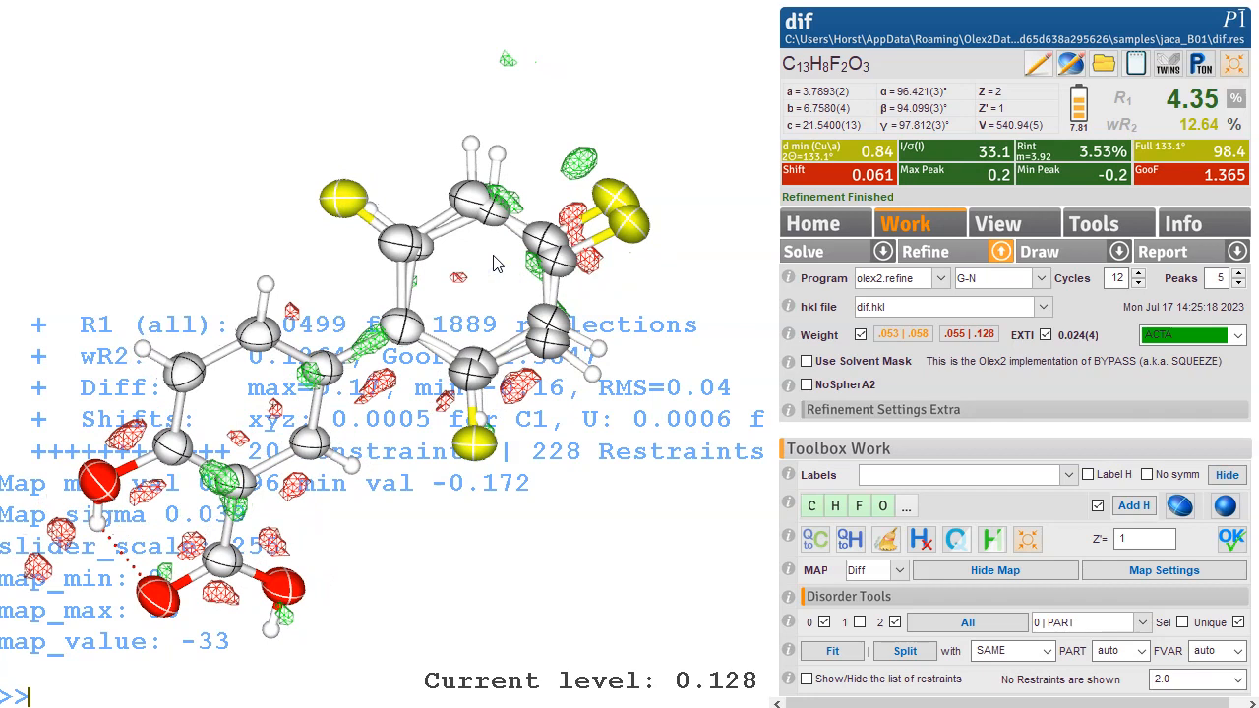
key(ctrl+r)
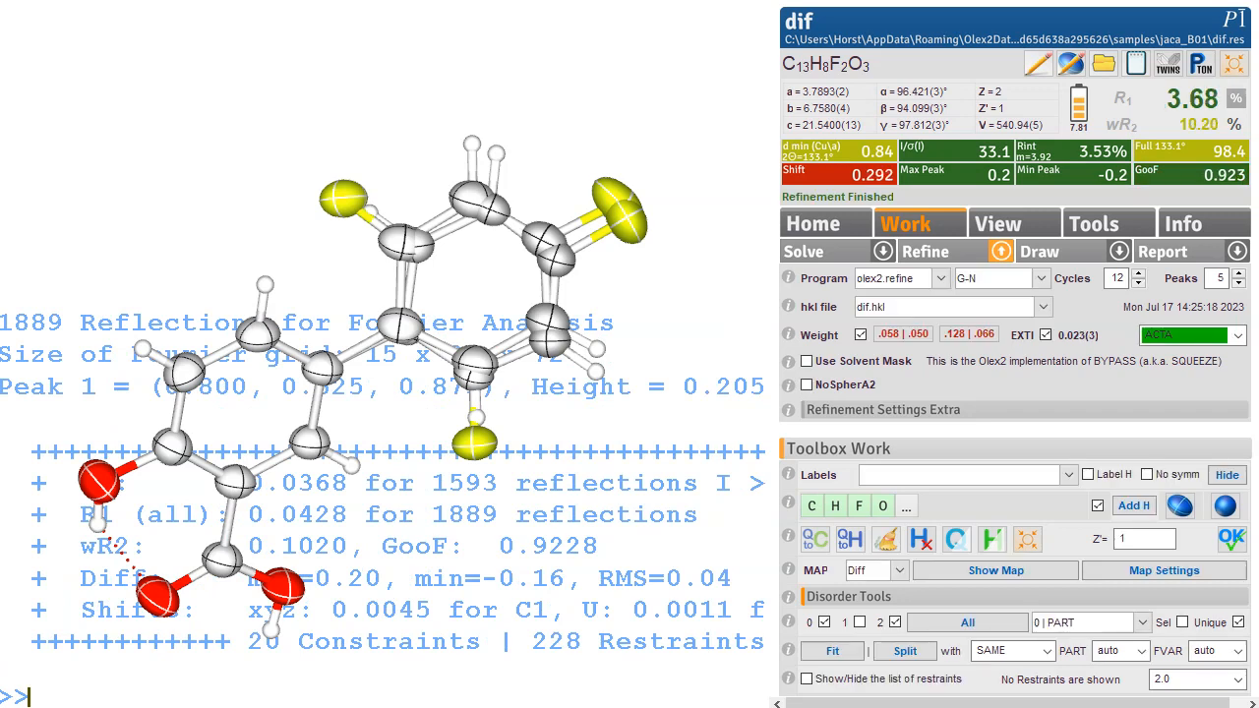
mouse_move(593, 394)
mouse_down()
mouse_move(563, 359)
mouse_move(591, 387)
mouse_up()
key(ctrl+r)
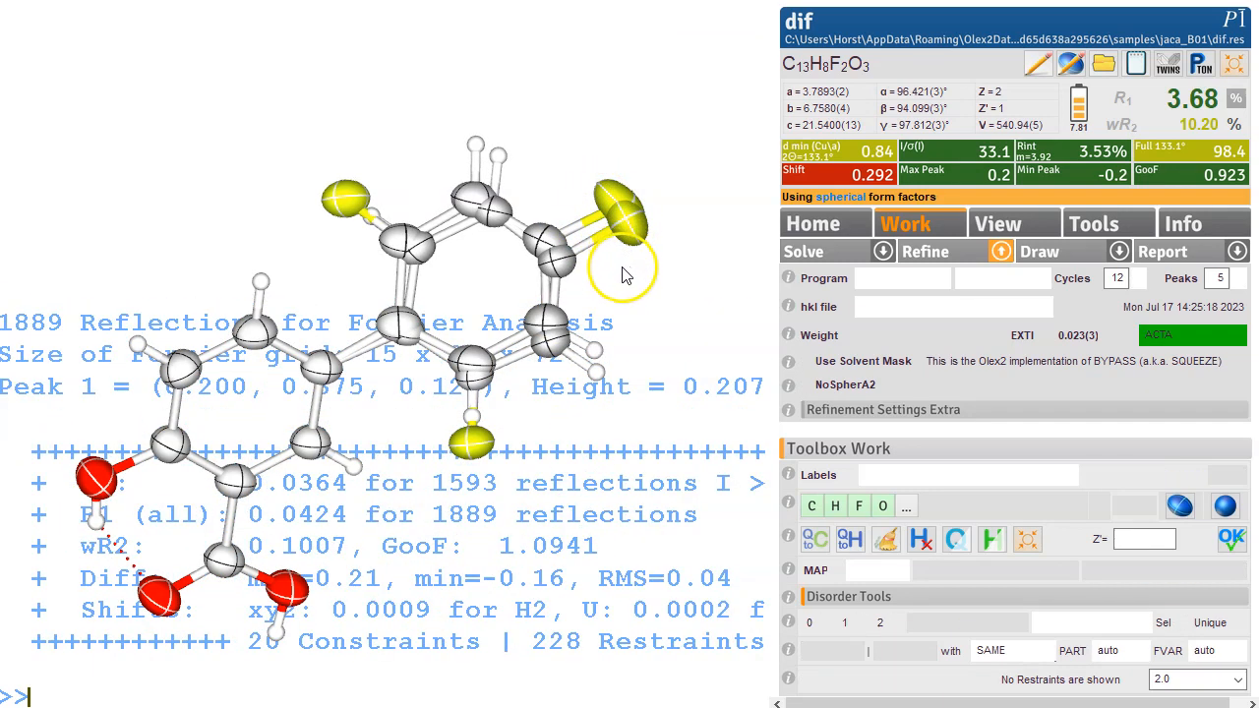
drag(687, 289, 634, 279)
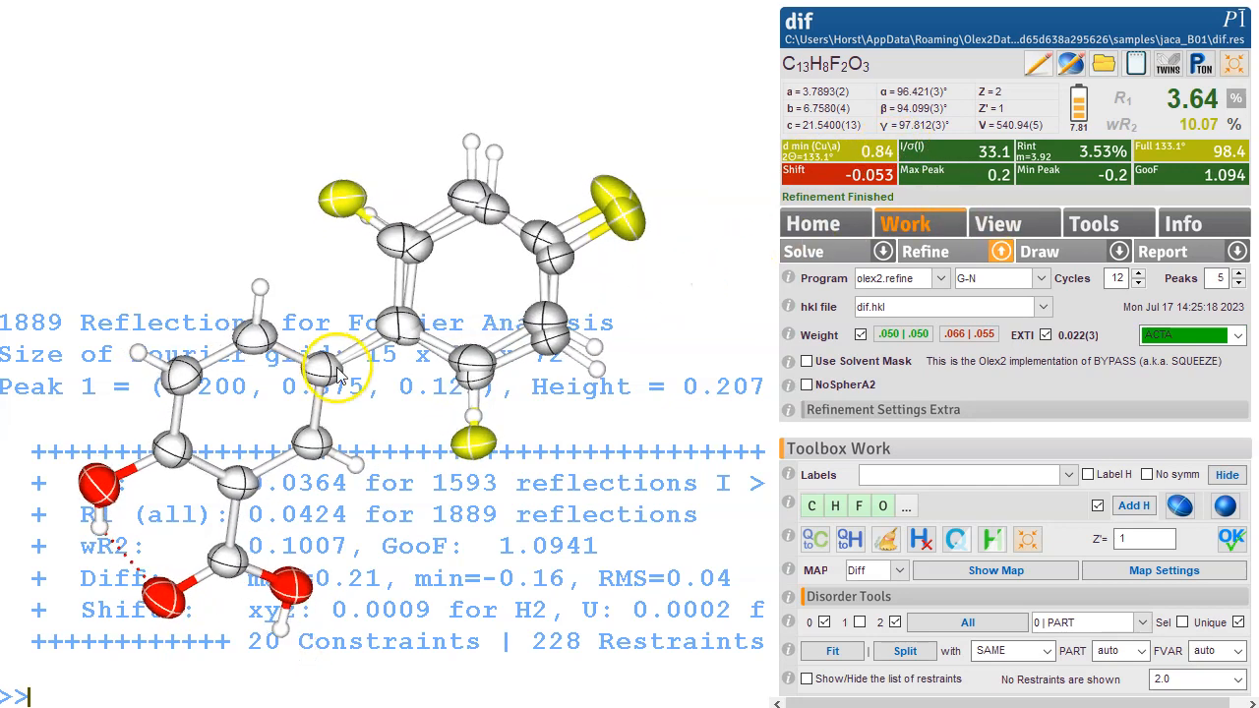
key(ctrl+r)
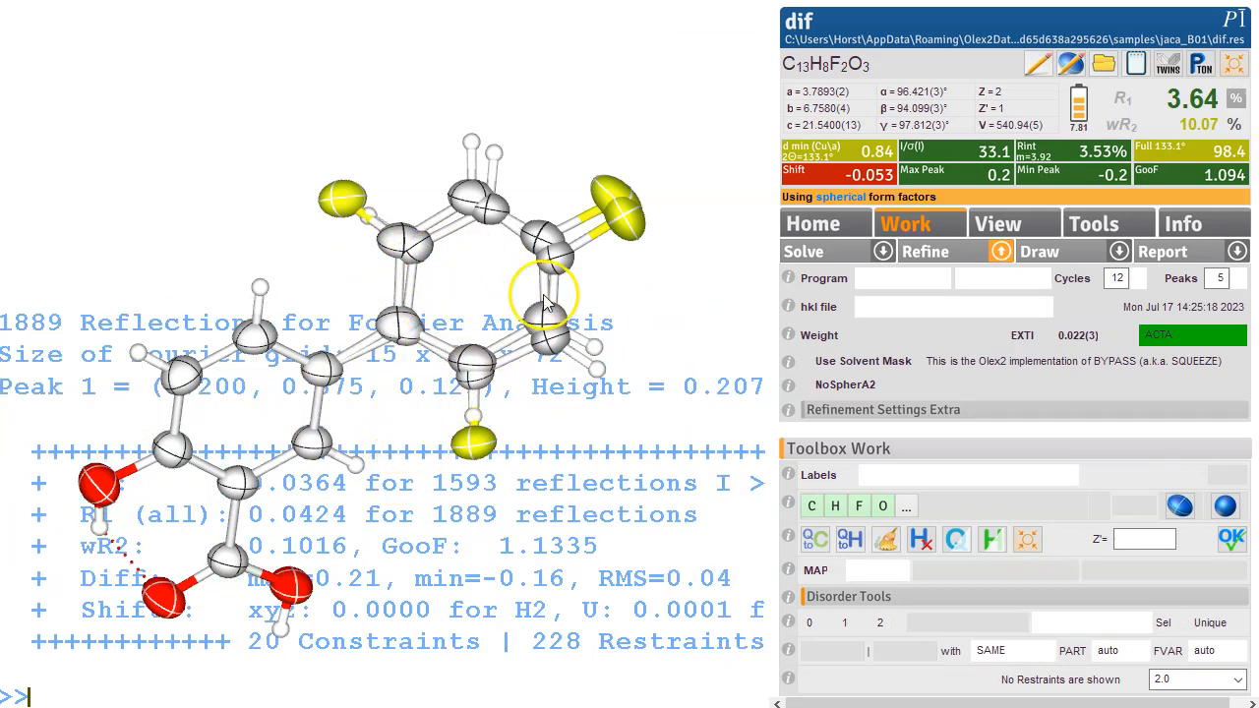
click(932, 248)
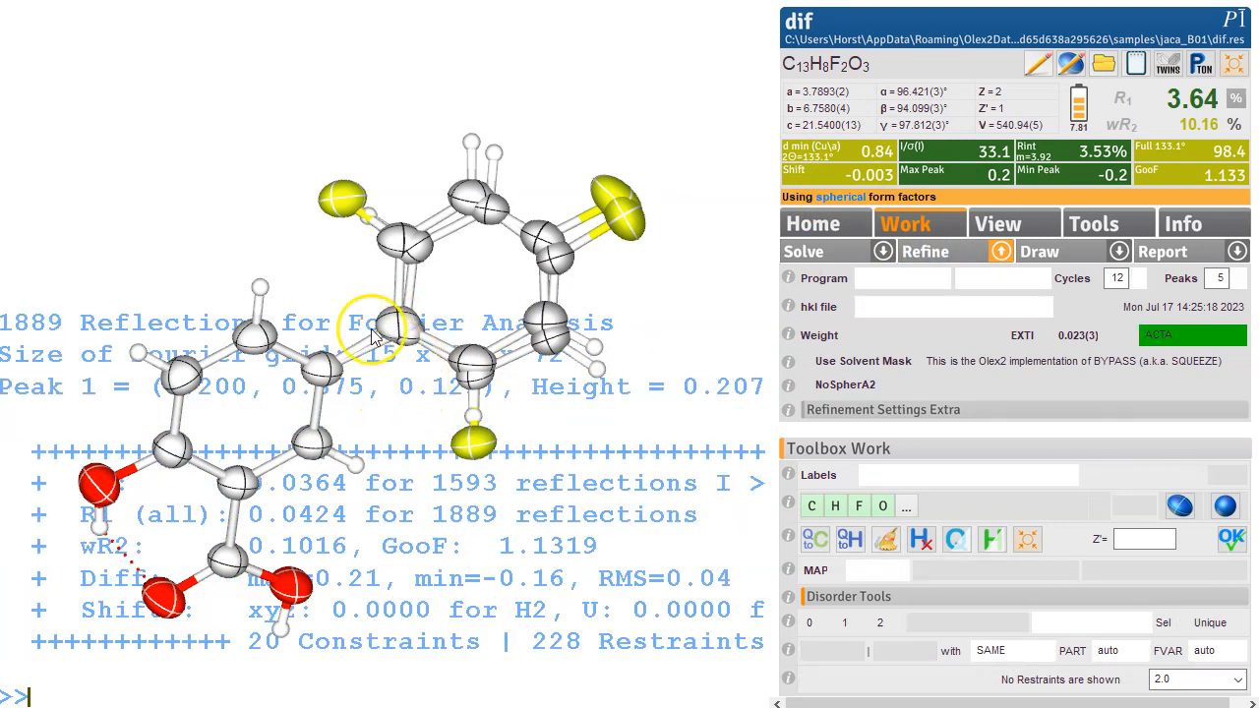
Select the two overlapping bonds linking the rings and list their lengths with sel -l.
mouse_move(374, 338)
mouse_down()
mouse_move(420, 418)
mouse_move(394, 351)
mouse_move(373, 337)
mouse_up()
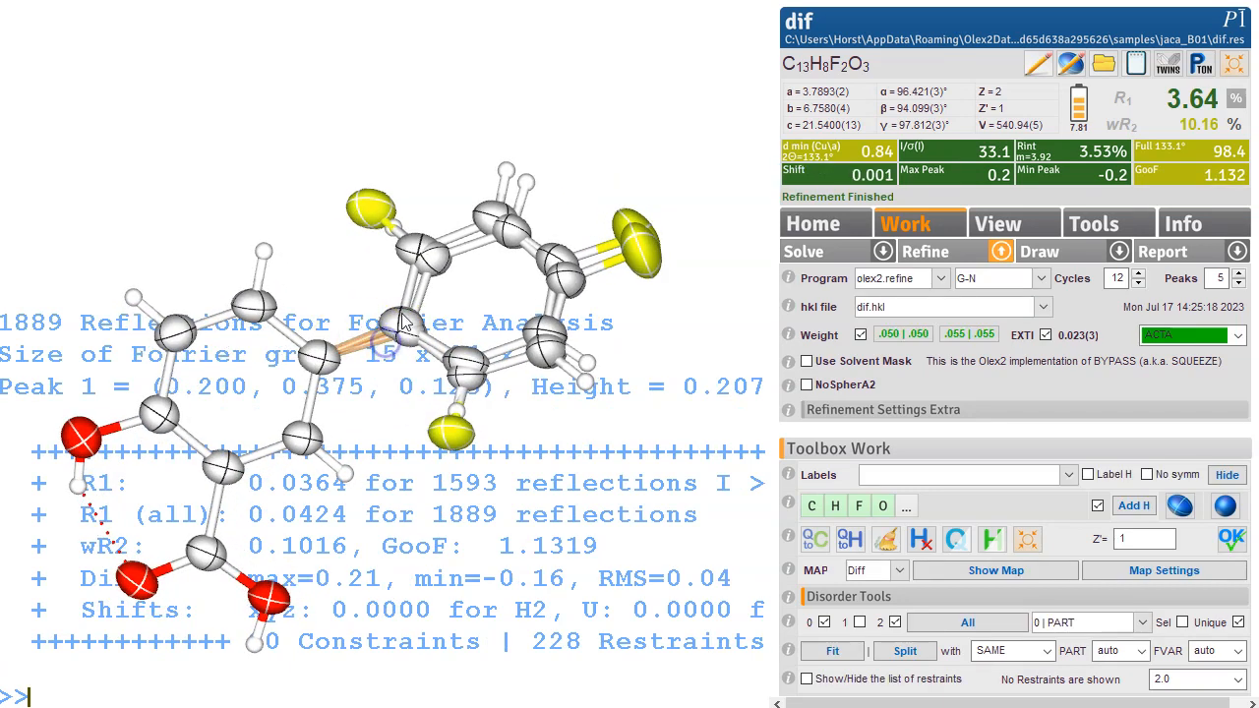
text(el )
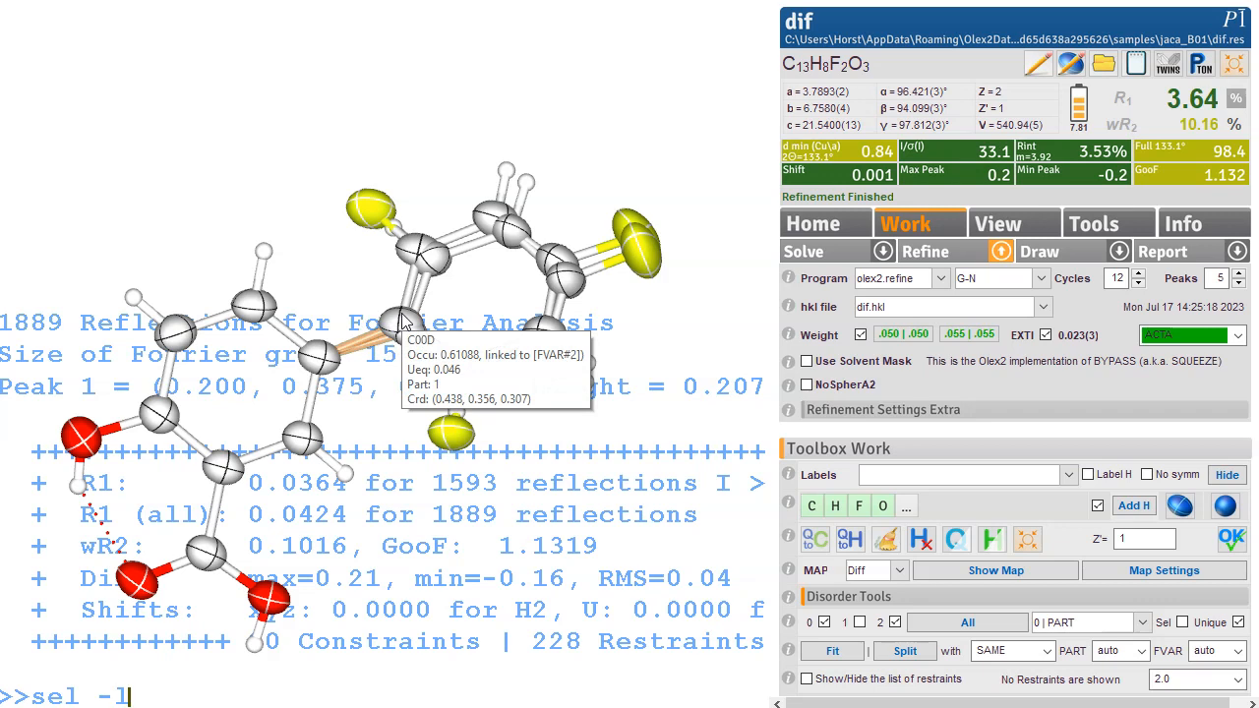
text(-l)
key(Return)
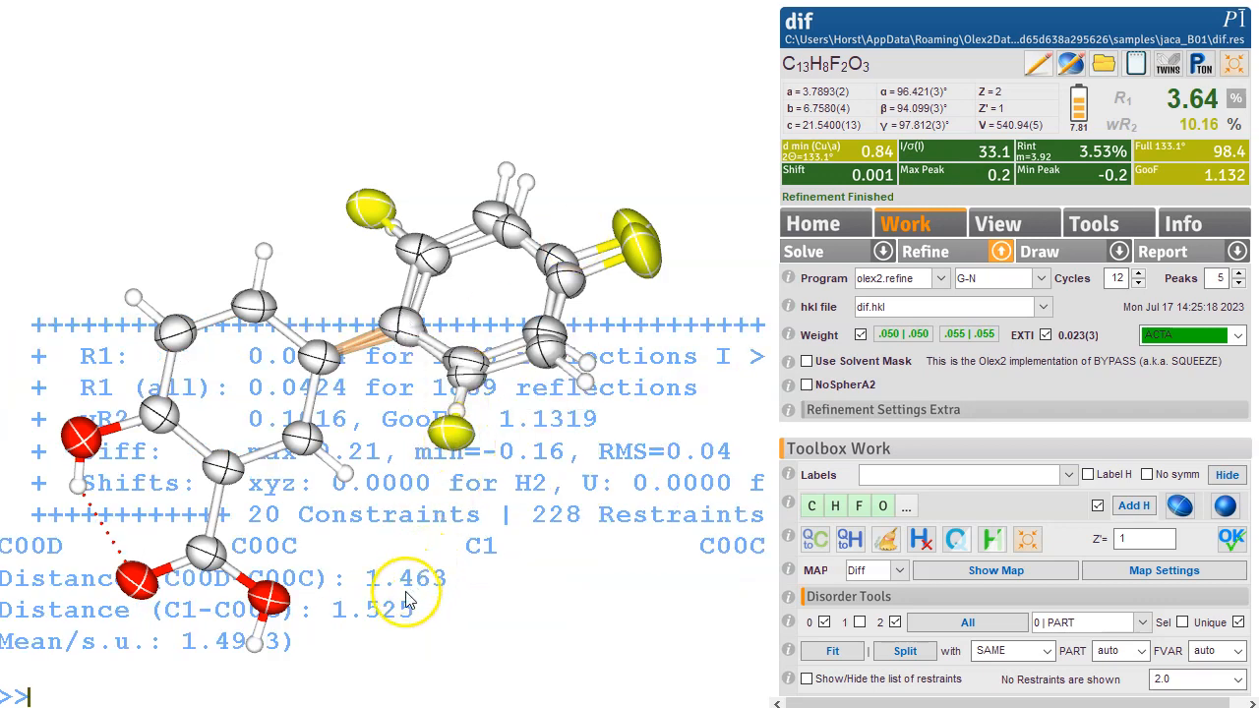
drag(482, 503, 497, 477)
key(Escape)
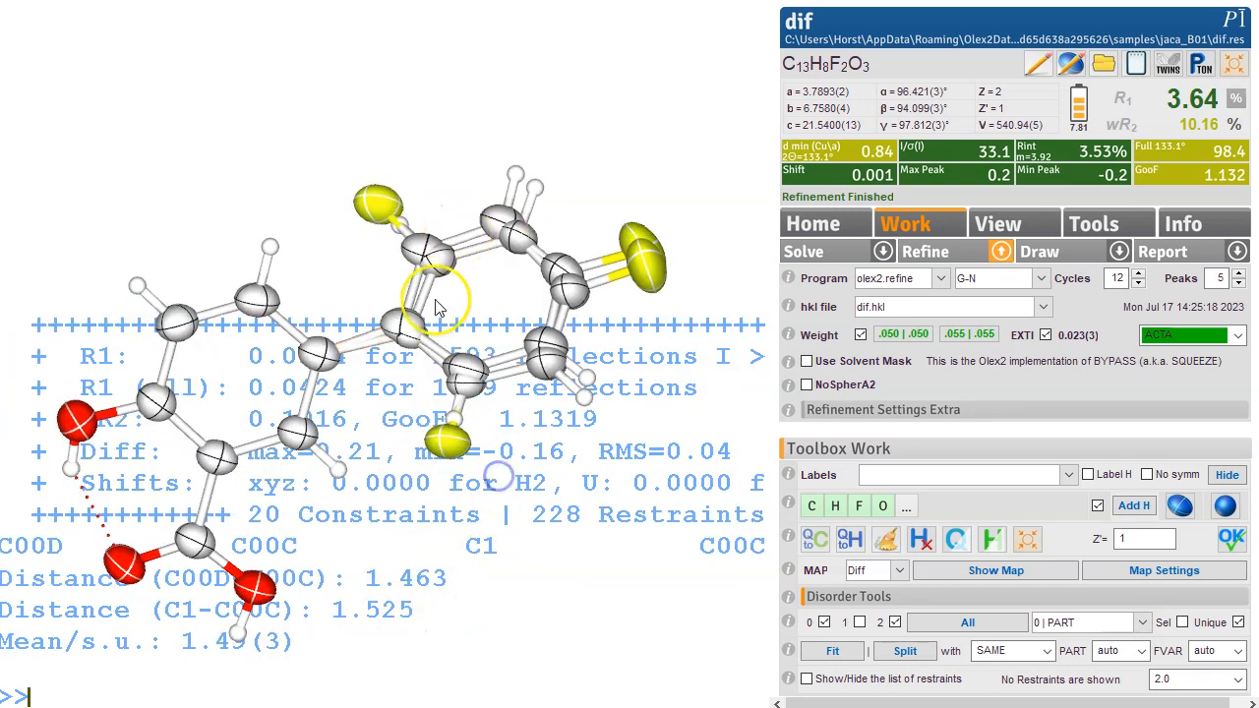
Delete the duplicate difluorophenyl carbon bonded to the other ring, and reassign the remaining one with the command part 0 1.
click(411, 344)
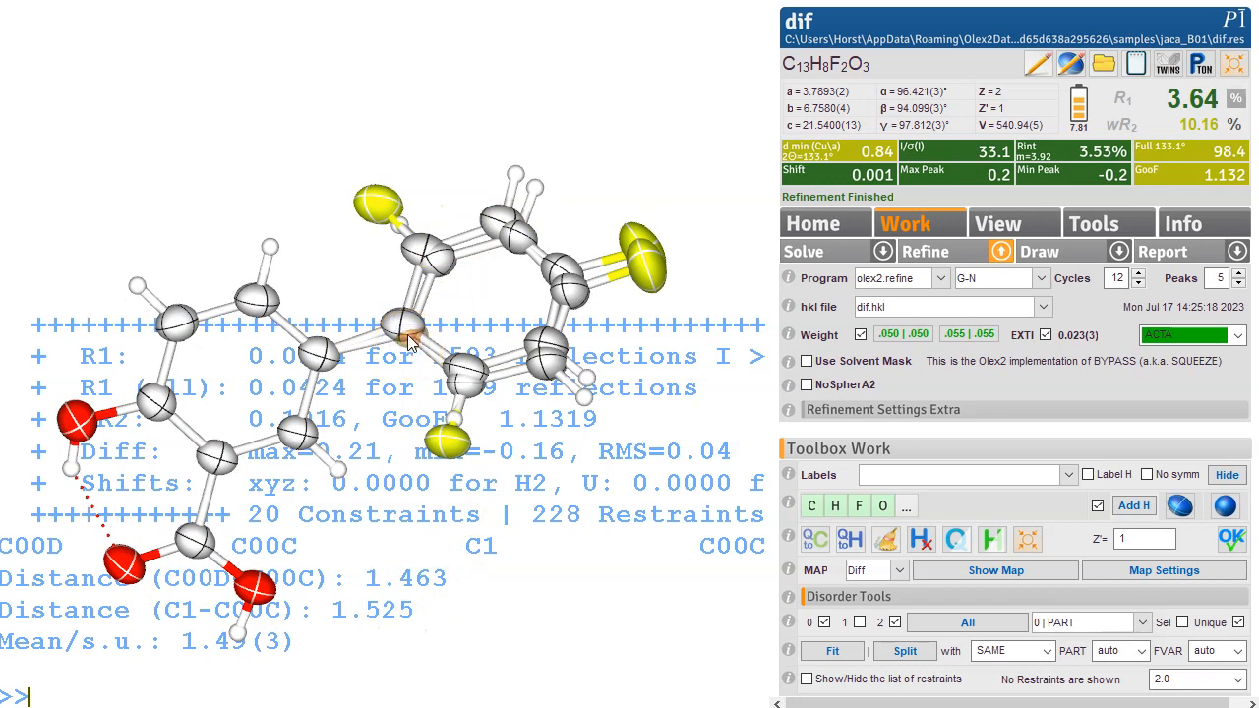
key(Delete)
click(412, 326)
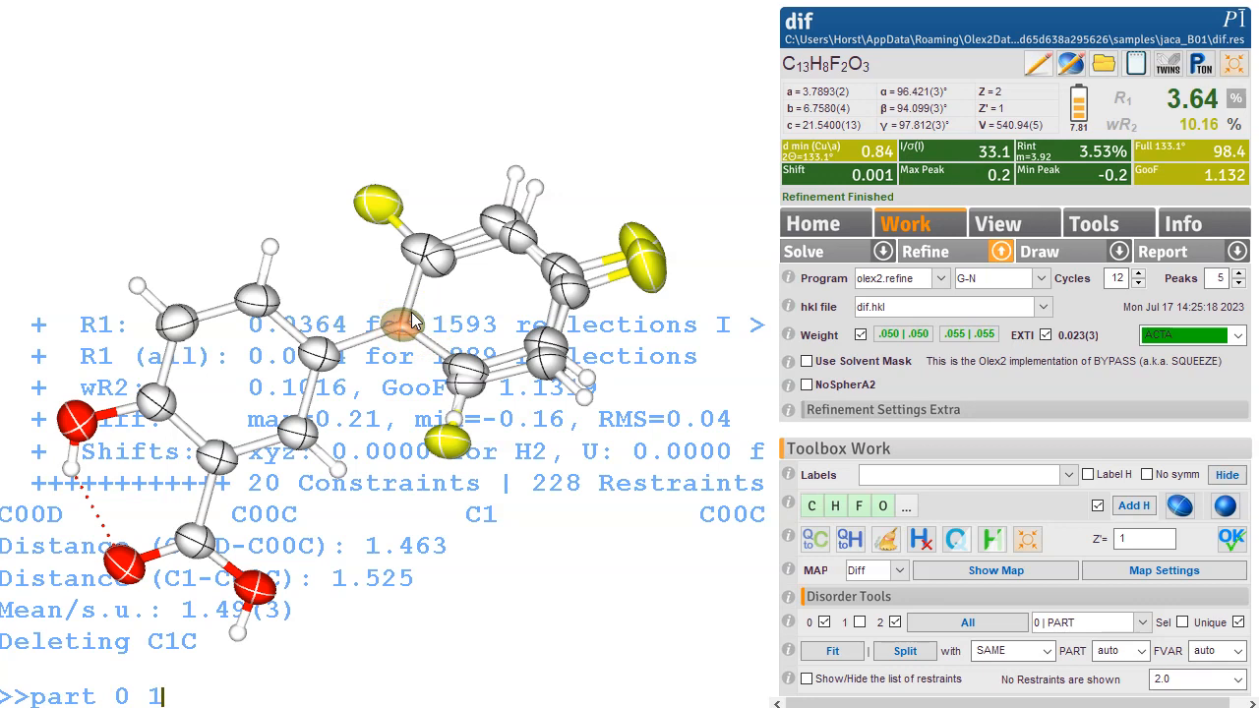
key(Return)
drag(422, 208, 450, 278)
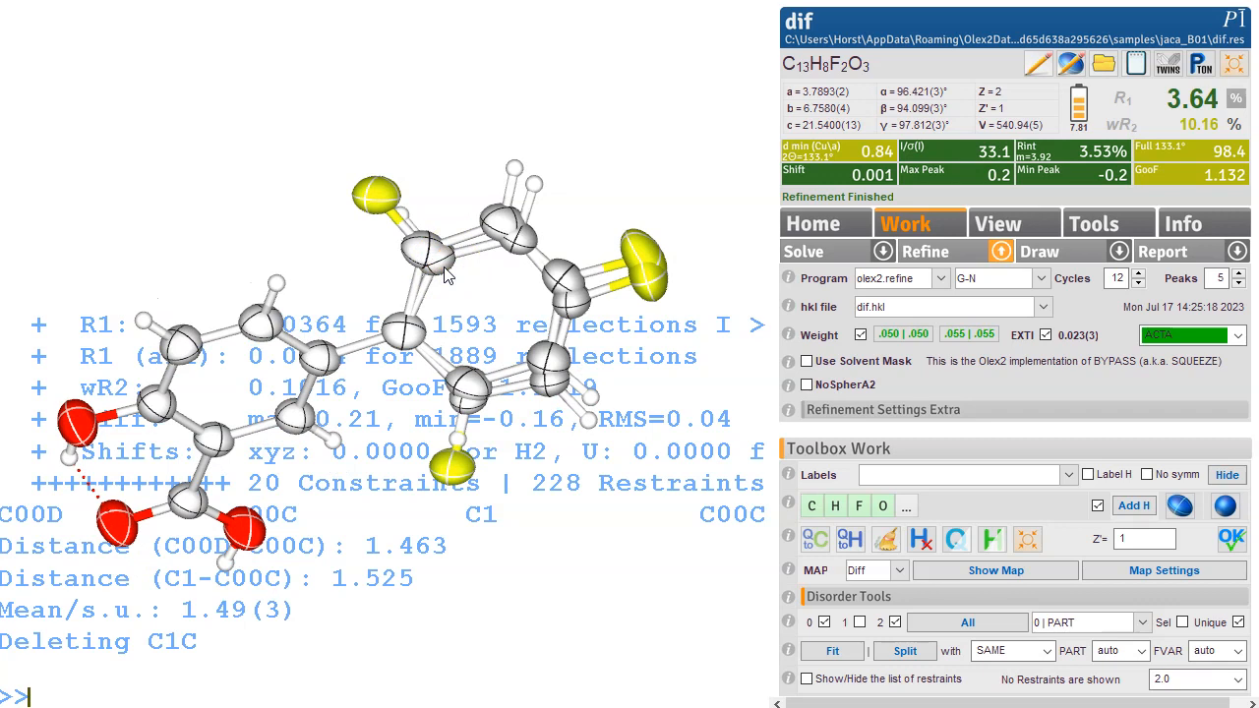
mouse_move(492, 360)
mouse_down()
mouse_move(531, 398)
mouse_move(514, 356)
mouse_move(484, 361)
mouse_up()
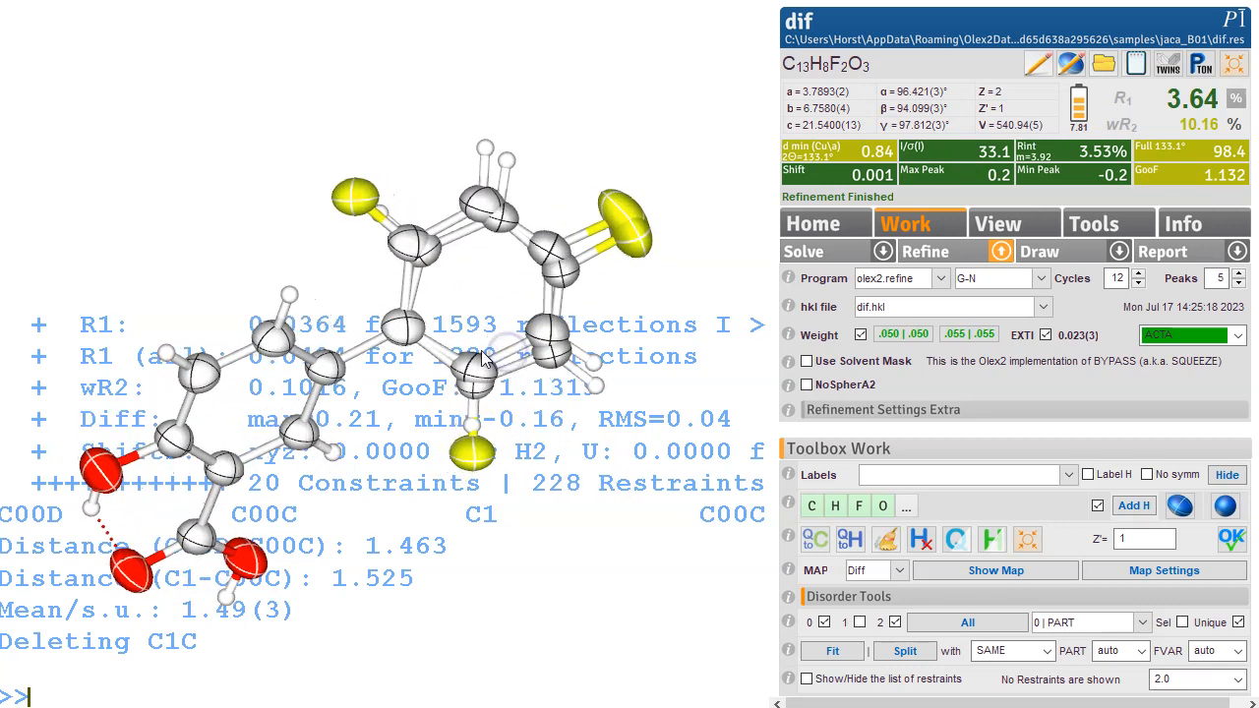
Refine the structure with the merged carbon, and view and close the Fobs vs Fcalc plot.
click(854, 191)
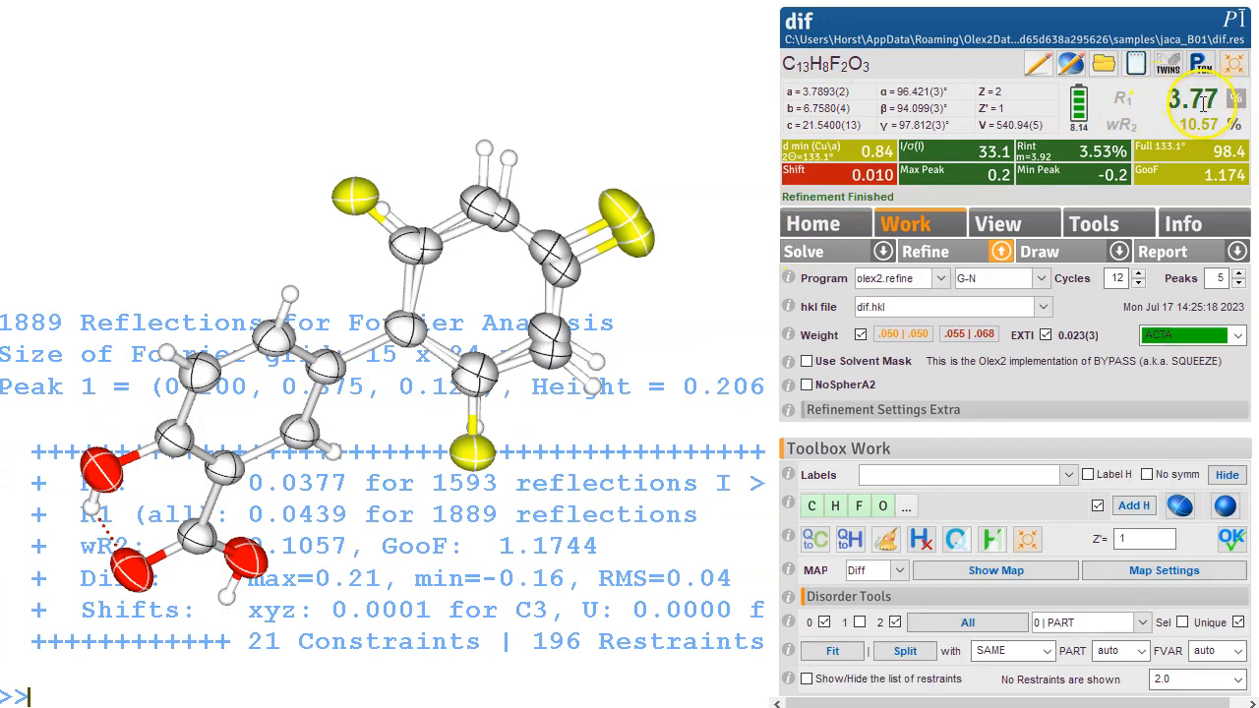
click(1236, 106)
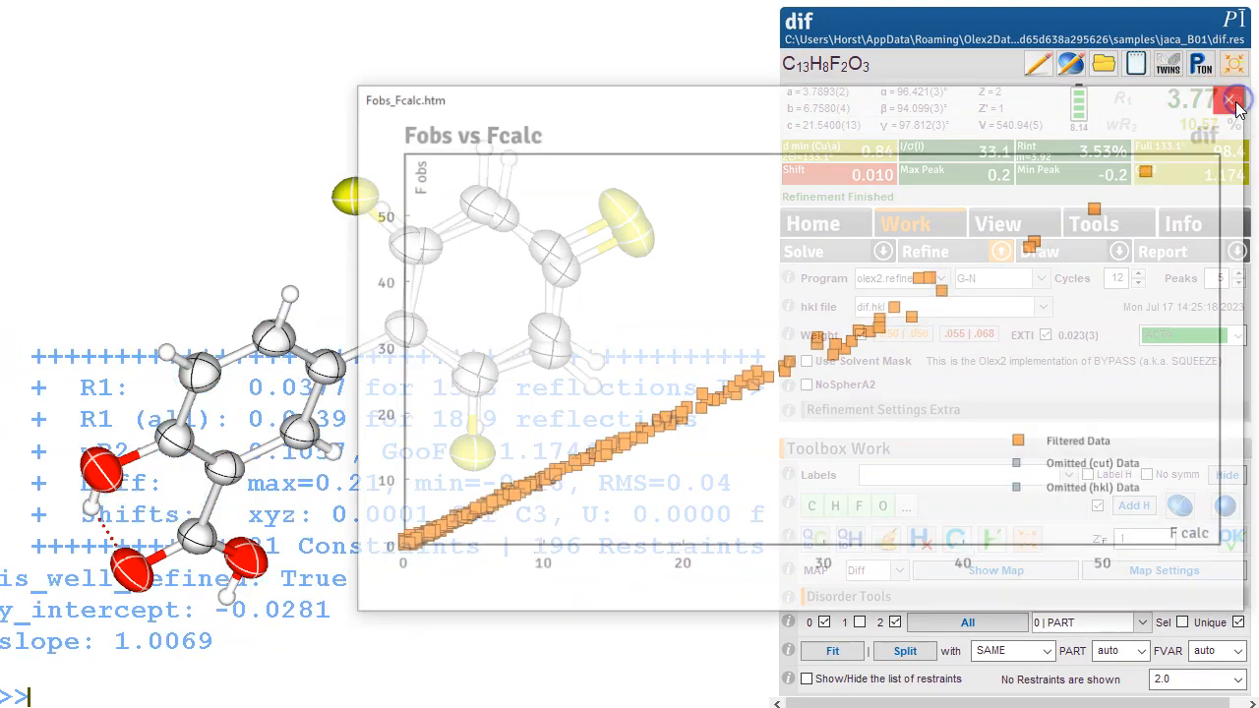
click(1236, 99)
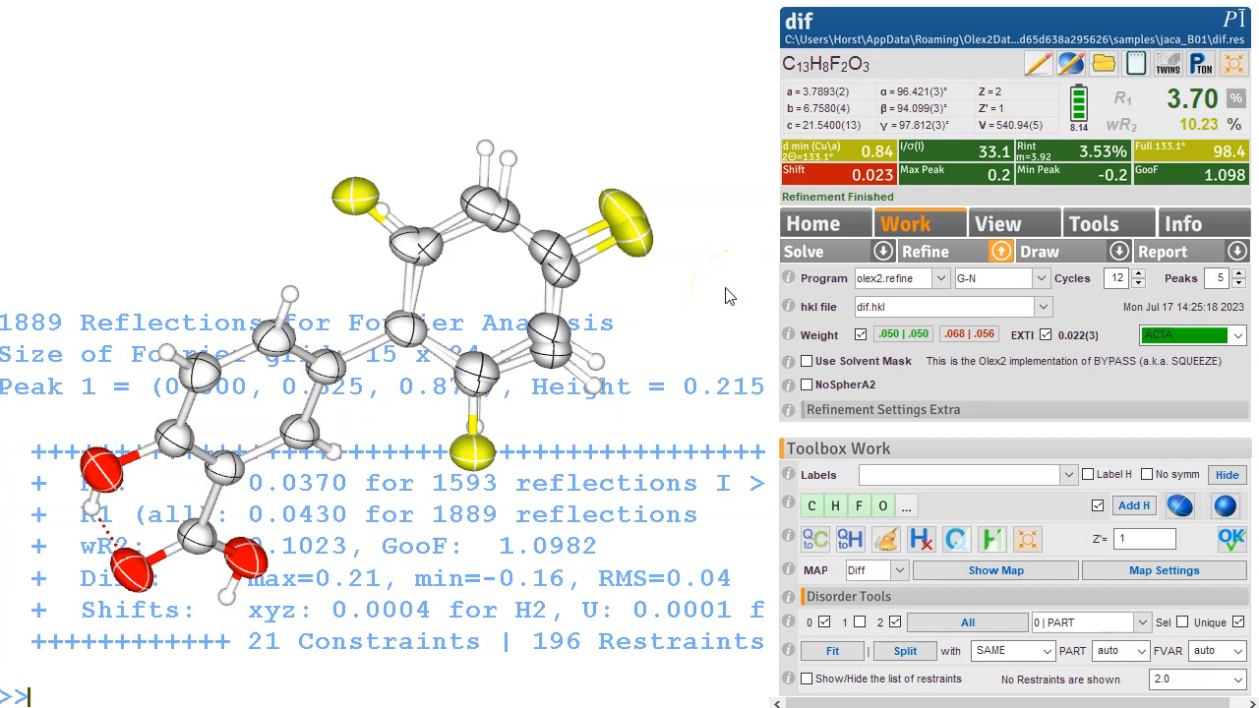
Repeat the refinement with the refine command to bring the structure to convergence.
mouse_move(692, 174)
mouse_down()
mouse_move(682, 134)
mouse_move(685, 162)
mouse_up()
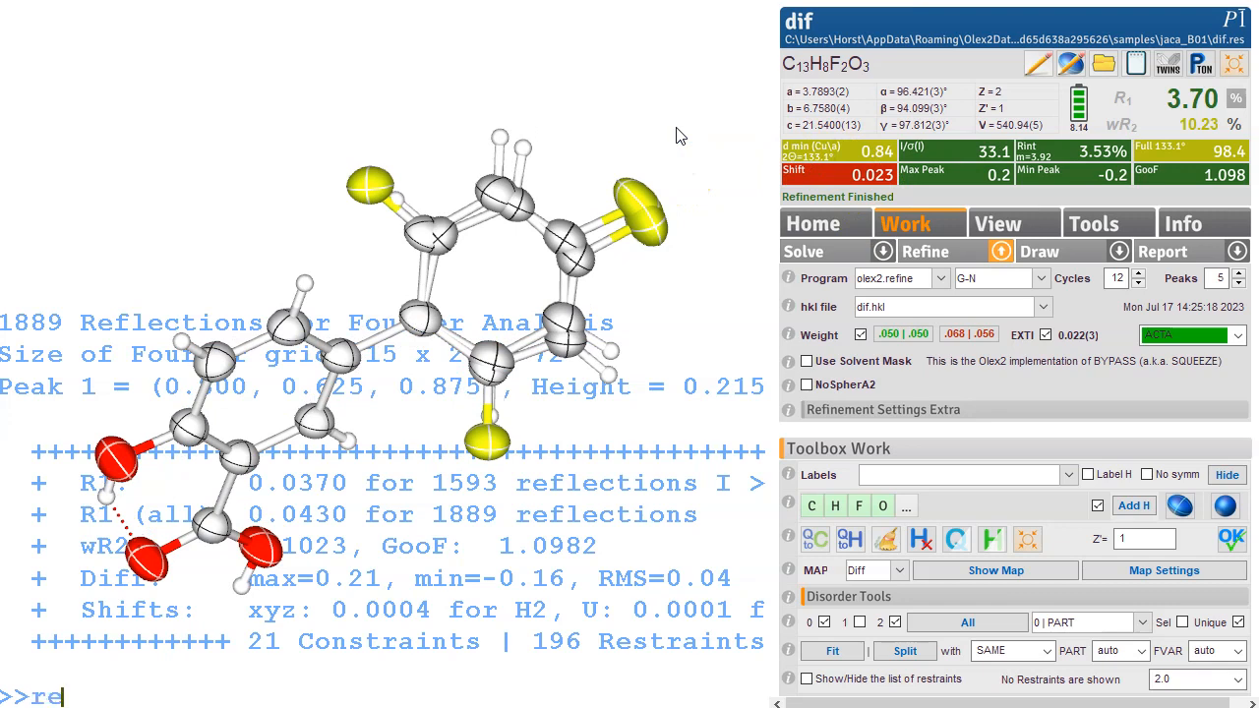
key(Return)
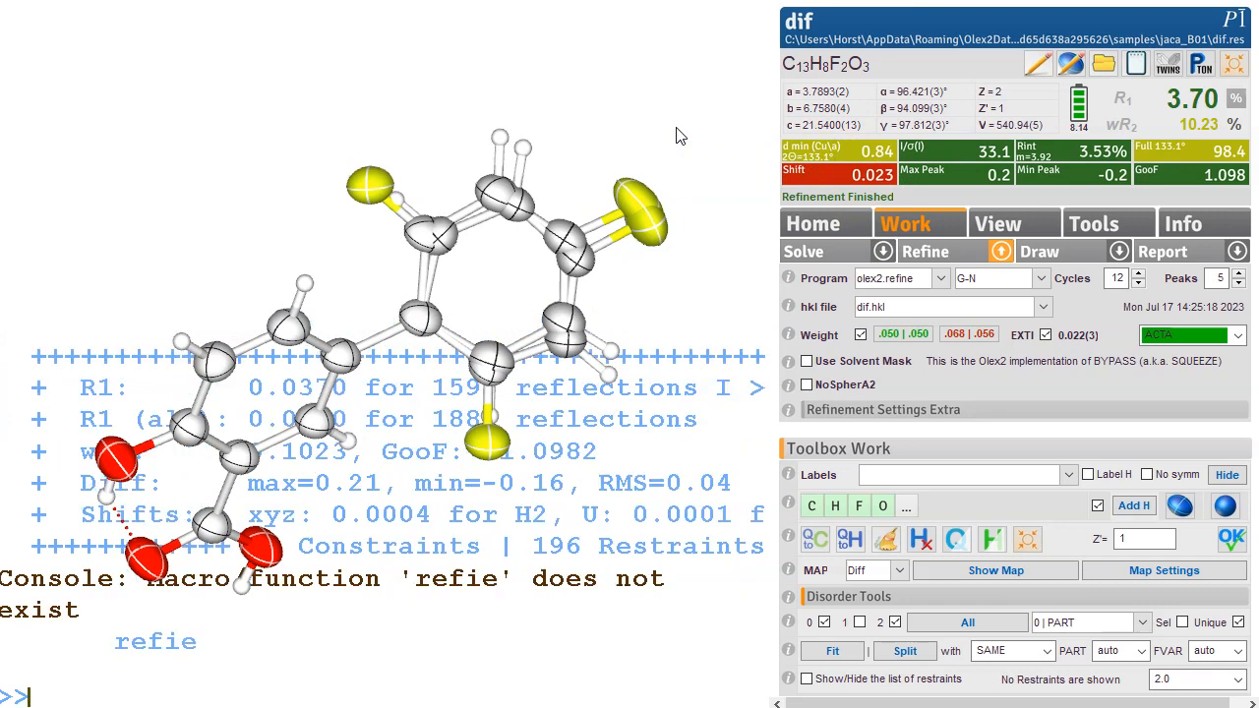
text(refine)
key(Return)
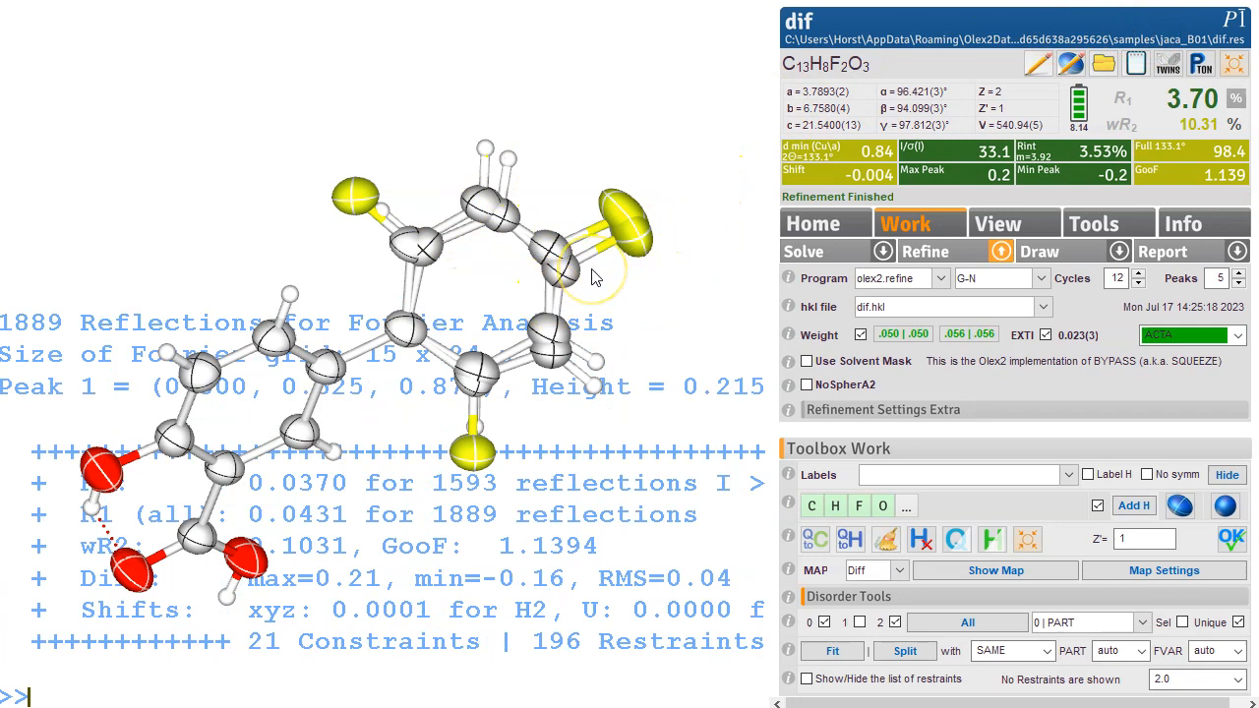
click(1105, 116)
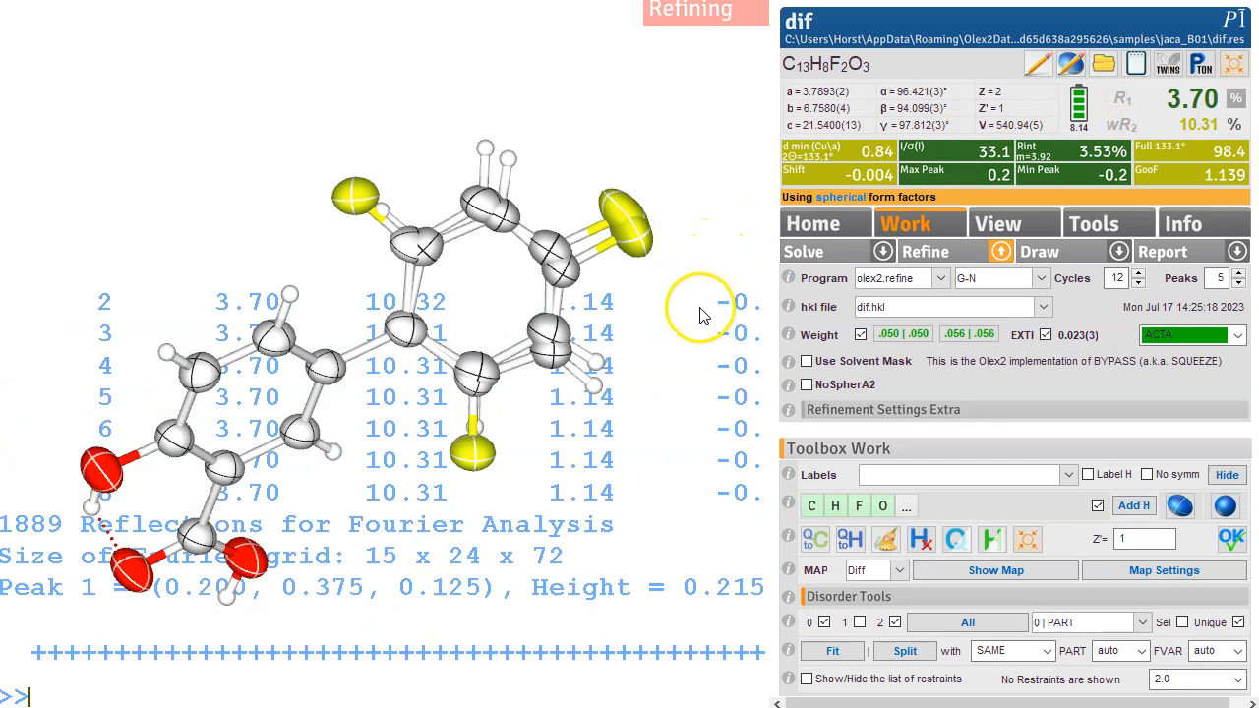
Select the part 2 atoms and their bonds with sel part 2 and sel atom bonds, and group them using group -n.
right_drag(671, 255, 672, 276)
drag(672, 279, 657, 251)
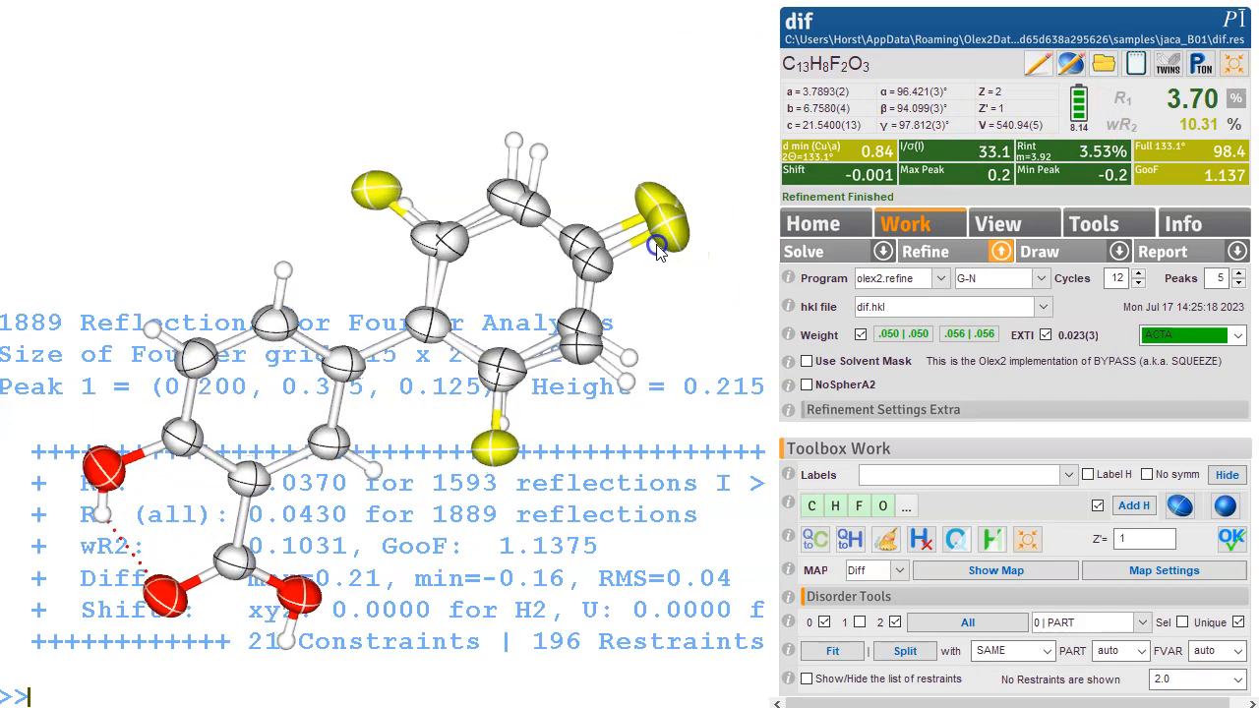
text(sel part 2)
key(Return)
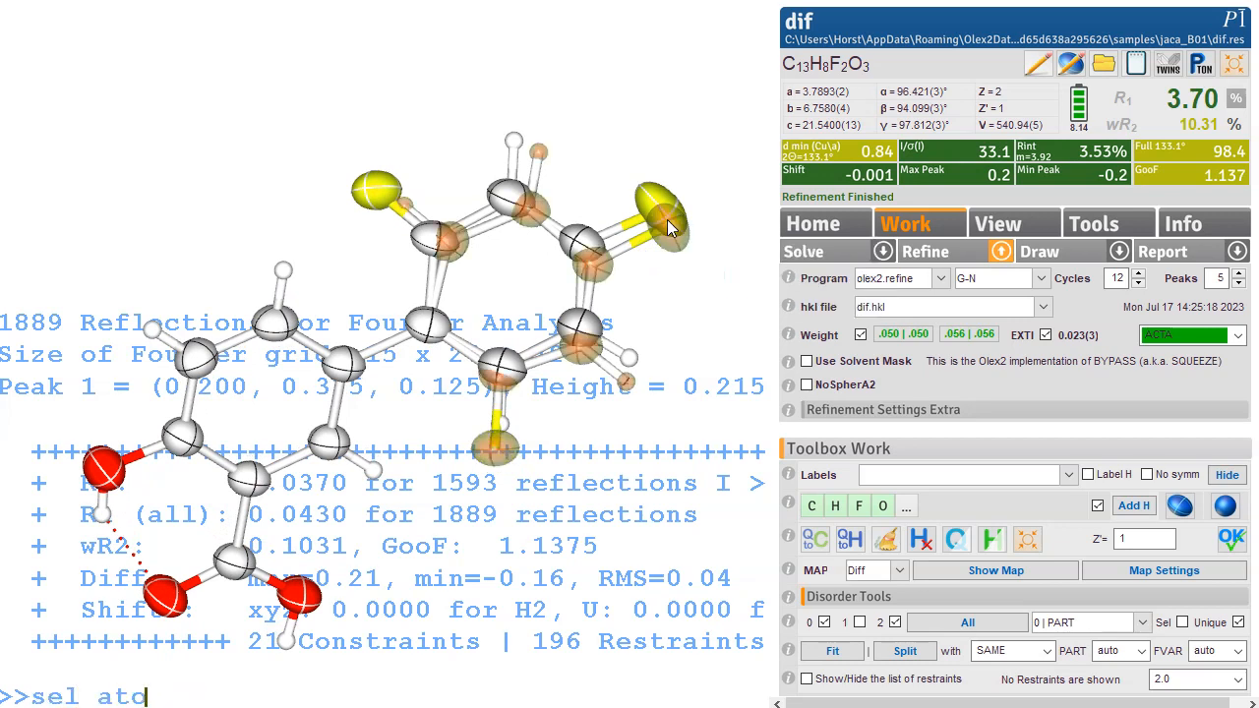
text(sel atom bonds)
key(Return)
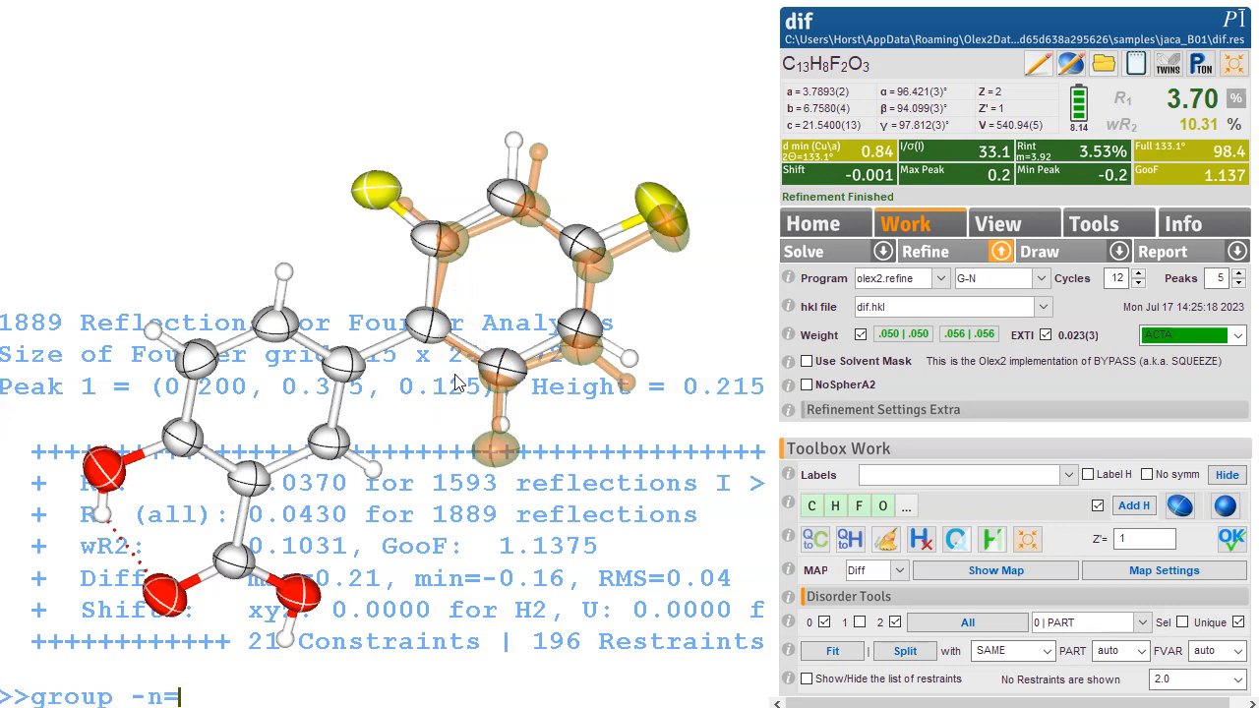
key(Return)
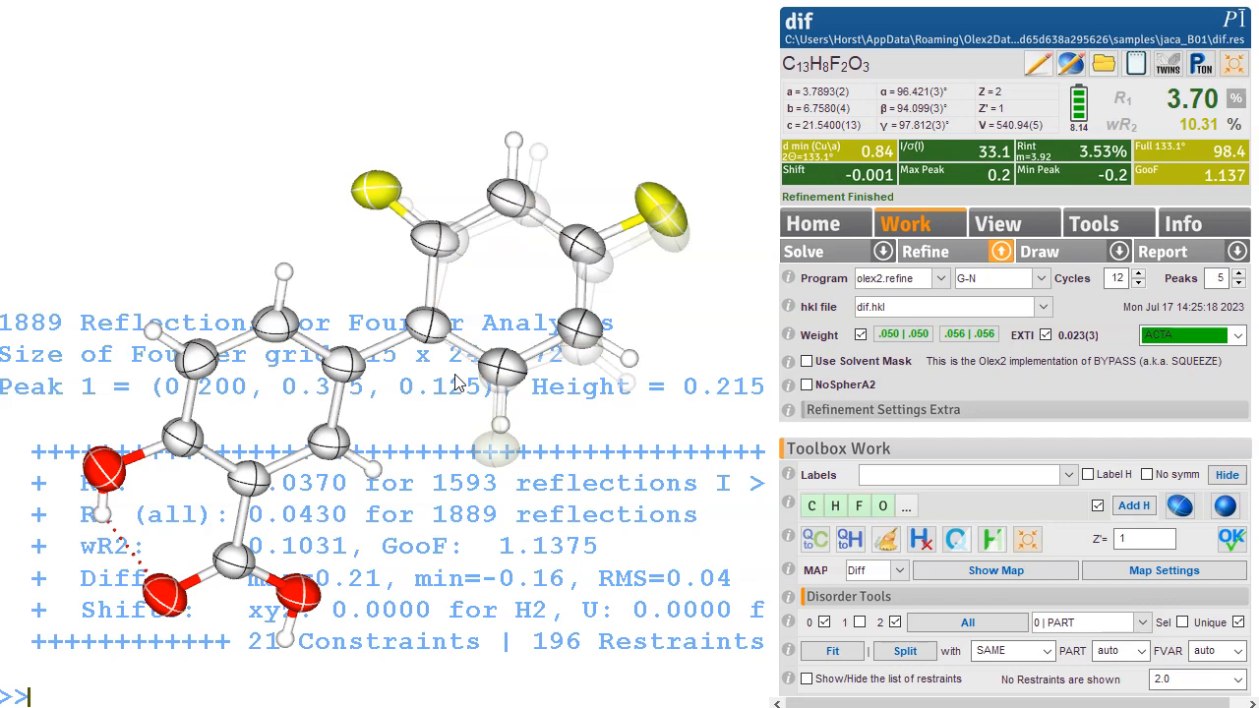
Remove the refinement output text behind the molecule with the clear command.
drag(680, 138, 687, 108)
text(cle)
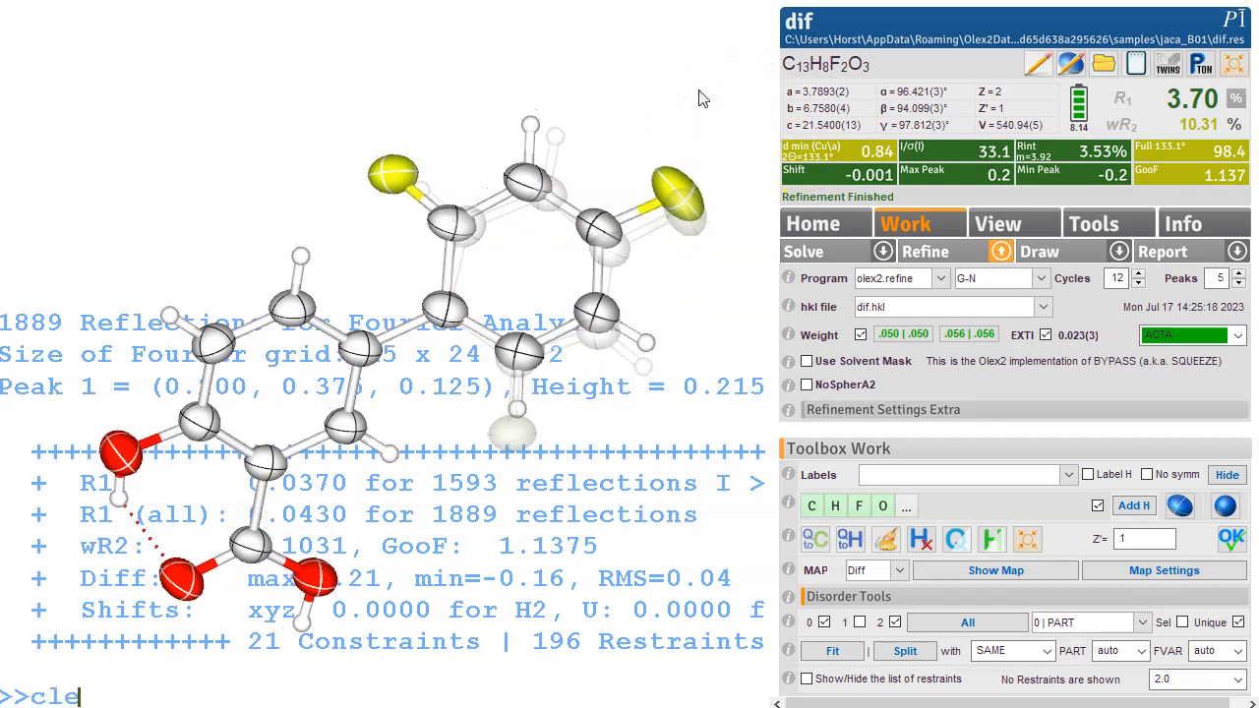
text(ar)
key(Return)
drag(574, 157, 590, 120)
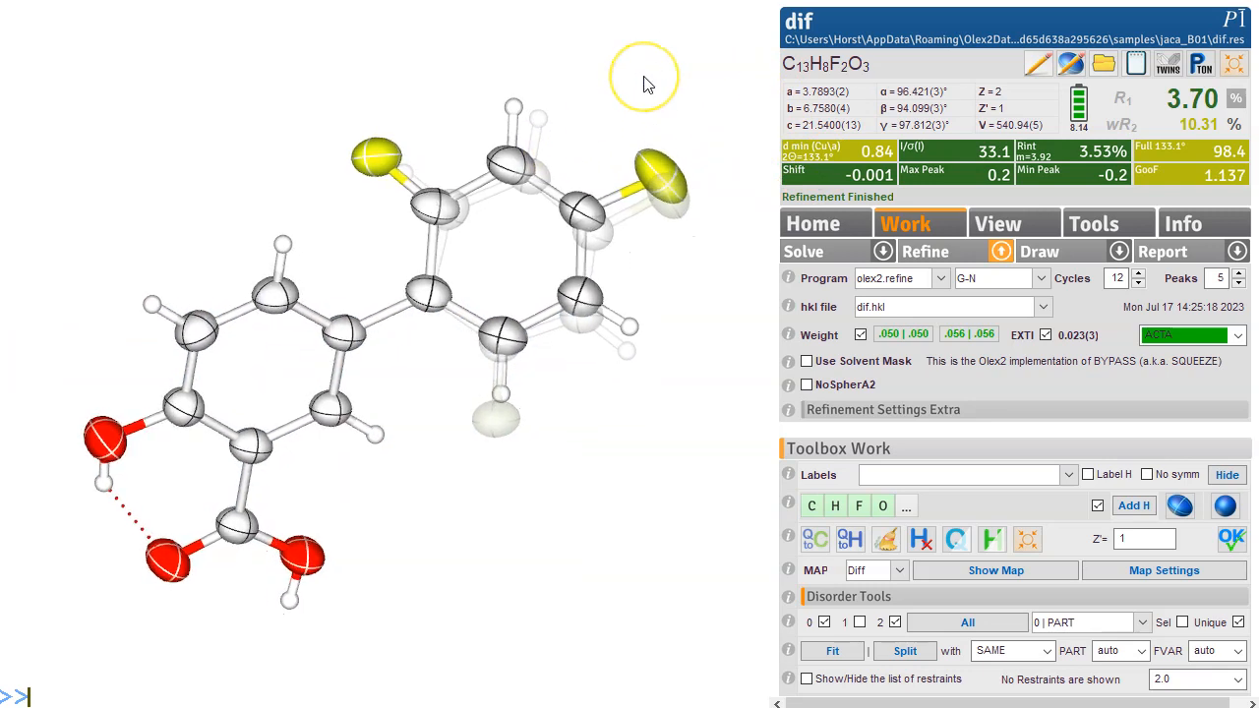